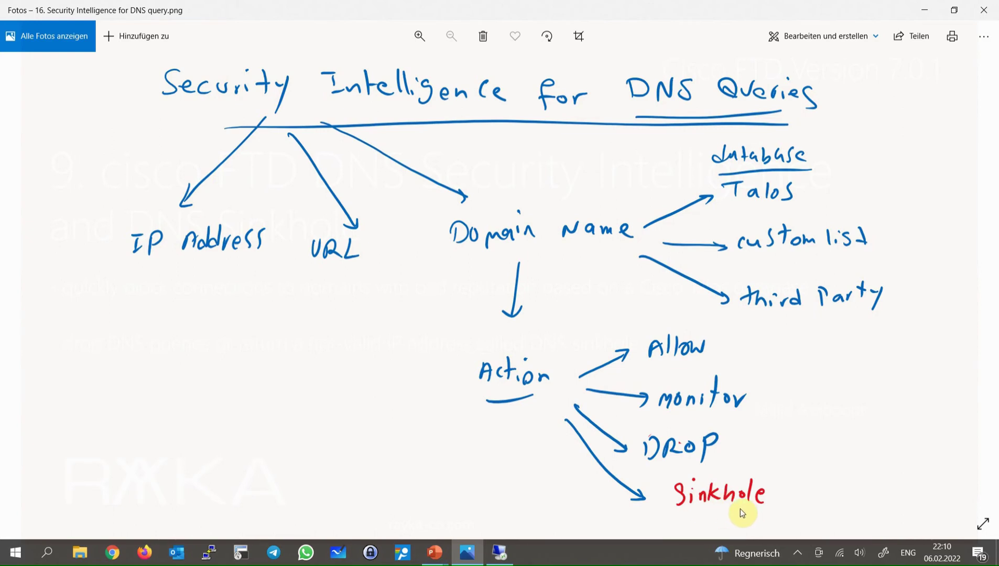
key("Right")
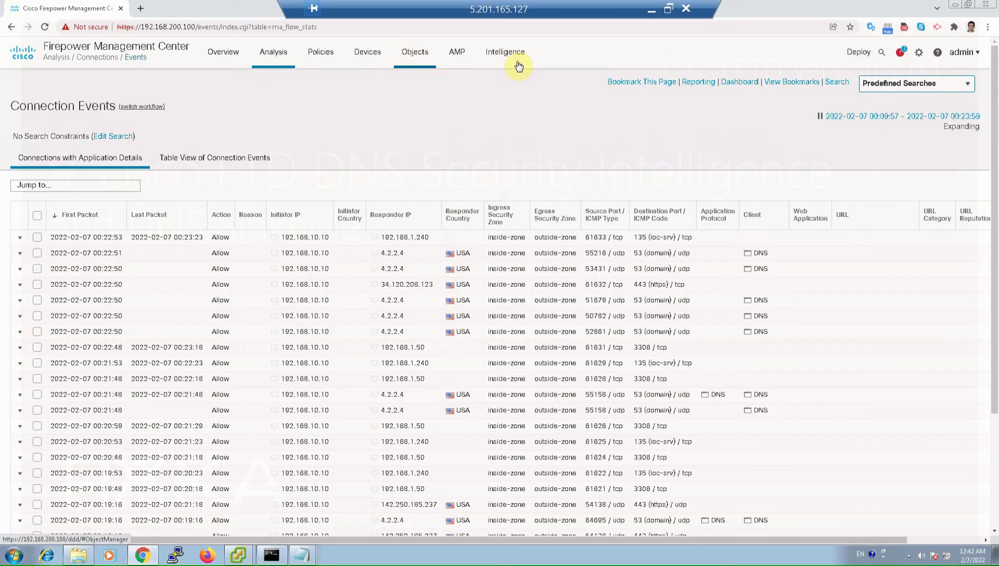
- Open the DNS Lists and Feeds objects, examine the contents of Global-Block-List-for-DNS, and close it without changes
mouse_move(413, 65)
left_click(429, 83)
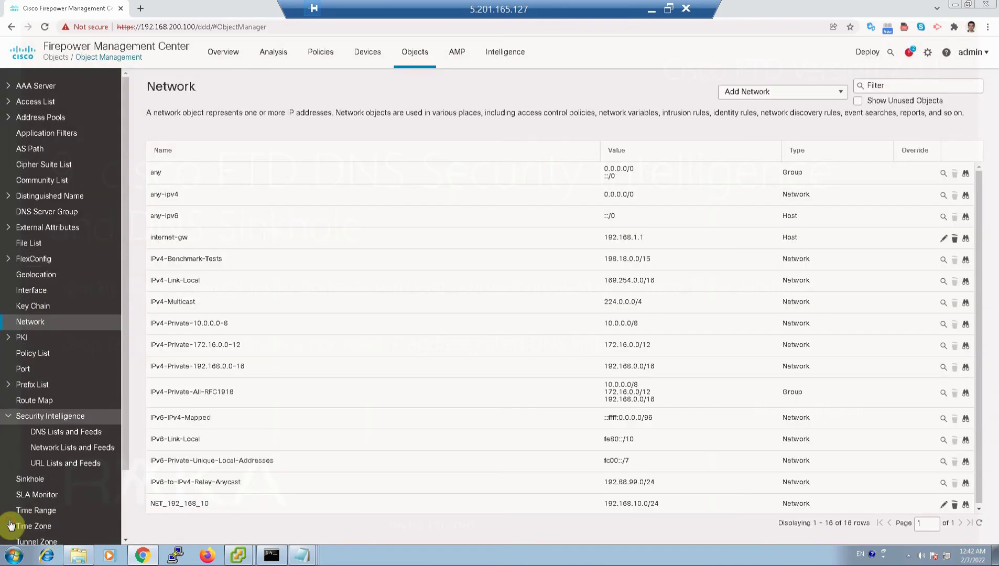
left_click(38, 431)
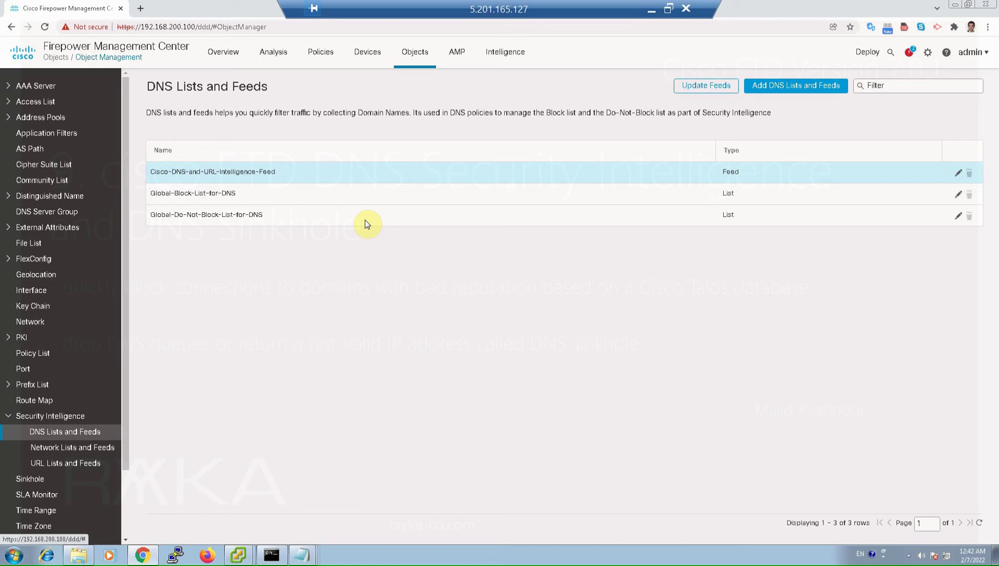
left_click(263, 194)
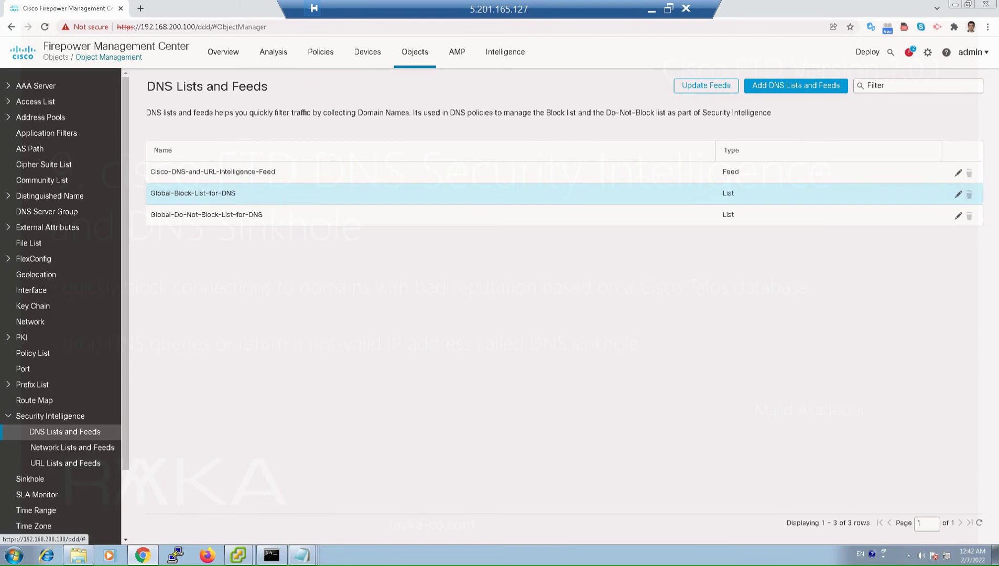
left_click(599, 208)
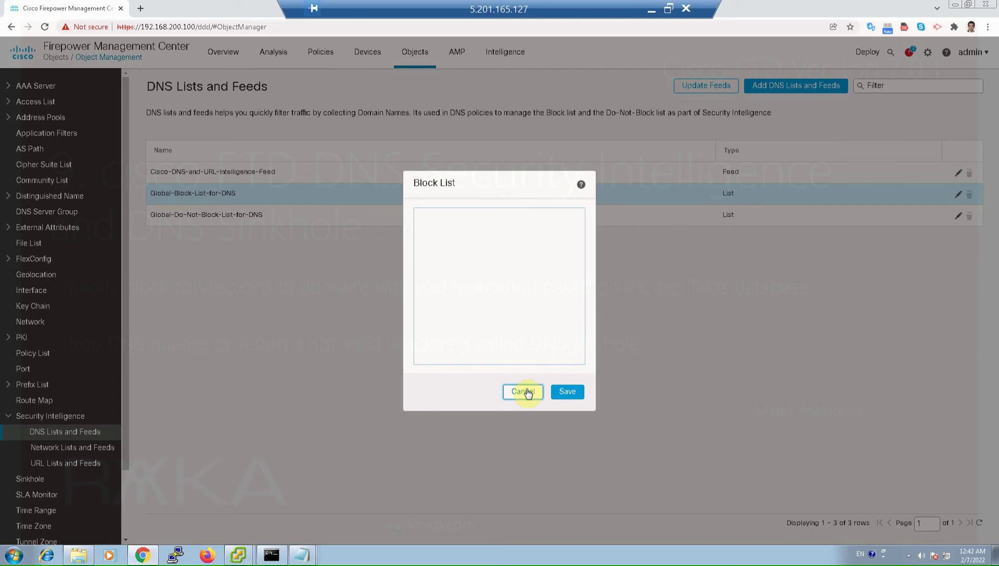
key("Escape")
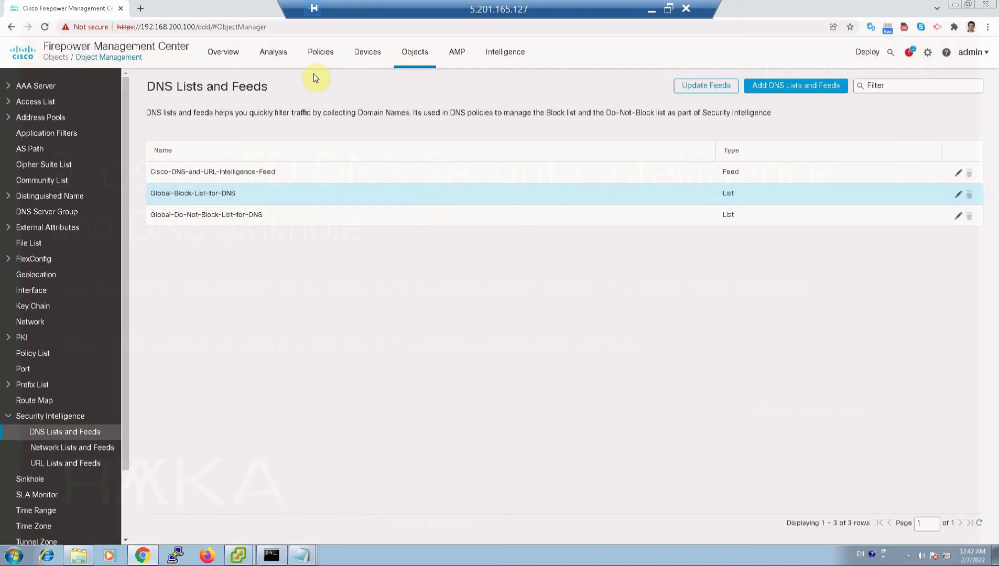
- Open a DNS connection event in the table view and show the block list options for its accounts.google.com query
left_click(273, 51)
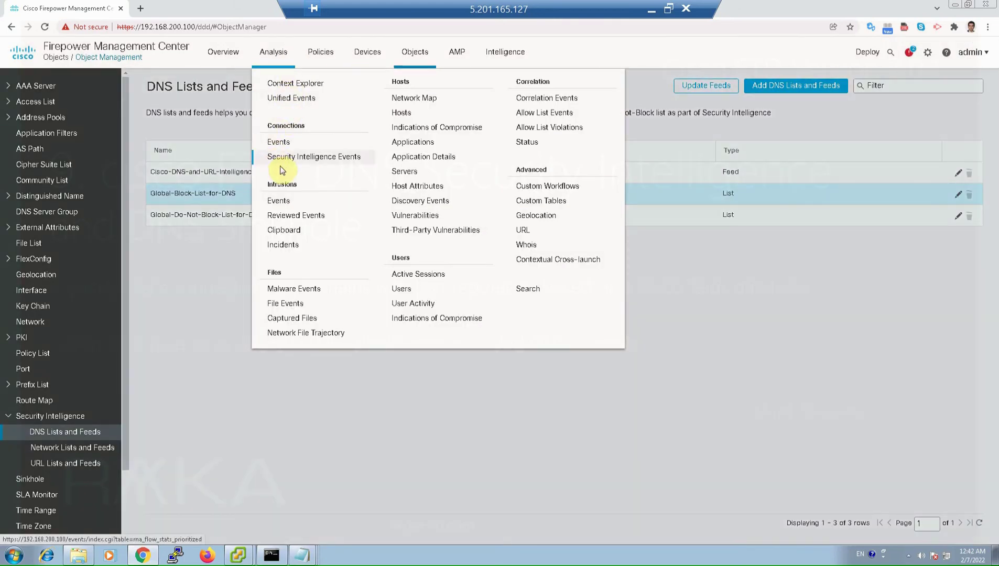
left_click(289, 147)
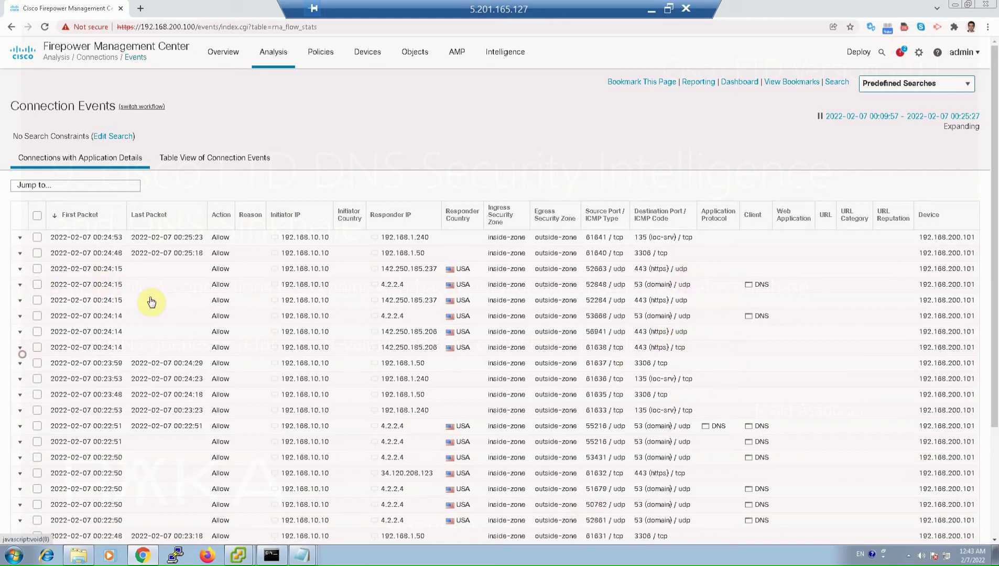
left_click(748, 288)
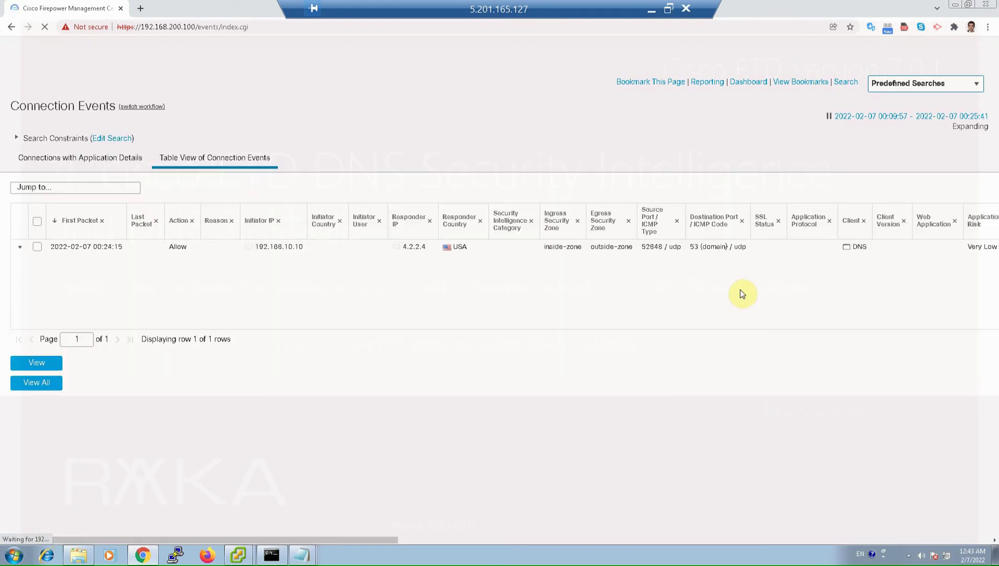
left_click_drag(389, 539, 545, 541)
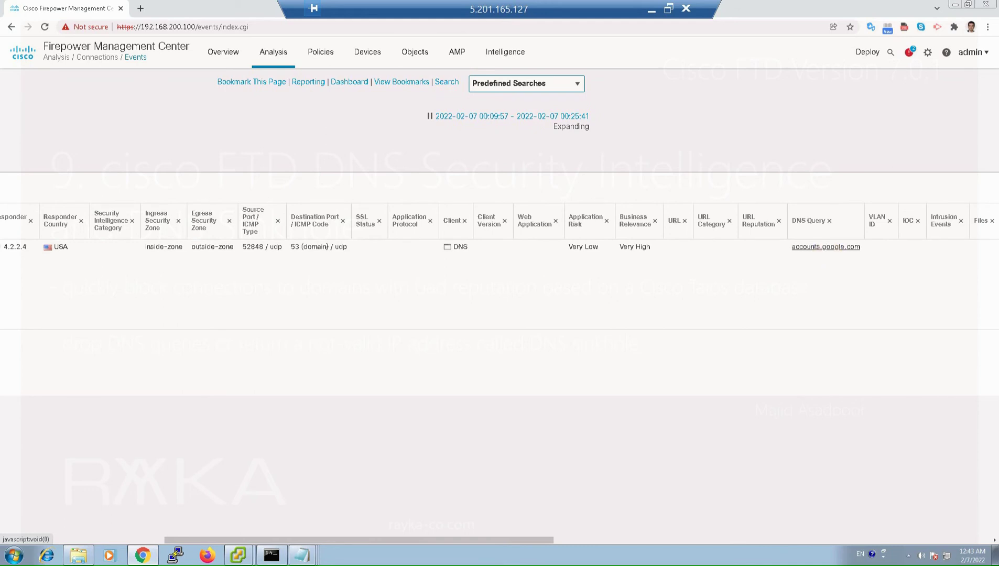
right_click(828, 252)
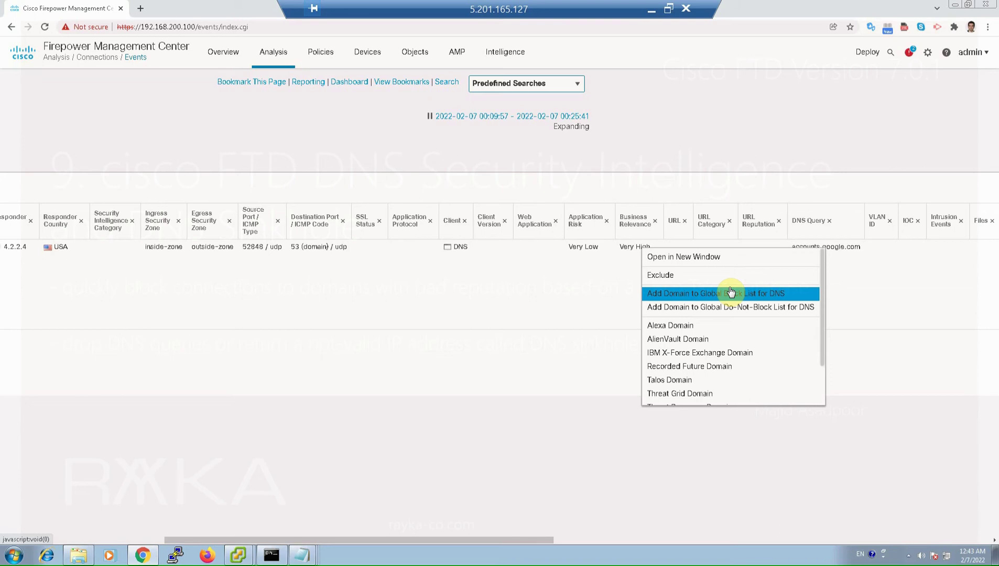
left_click(801, 299)
- Return to the Security Intelligence DNS Lists and Feeds objects and start a new list or feed
left_click(428, 53)
left_click(426, 83)
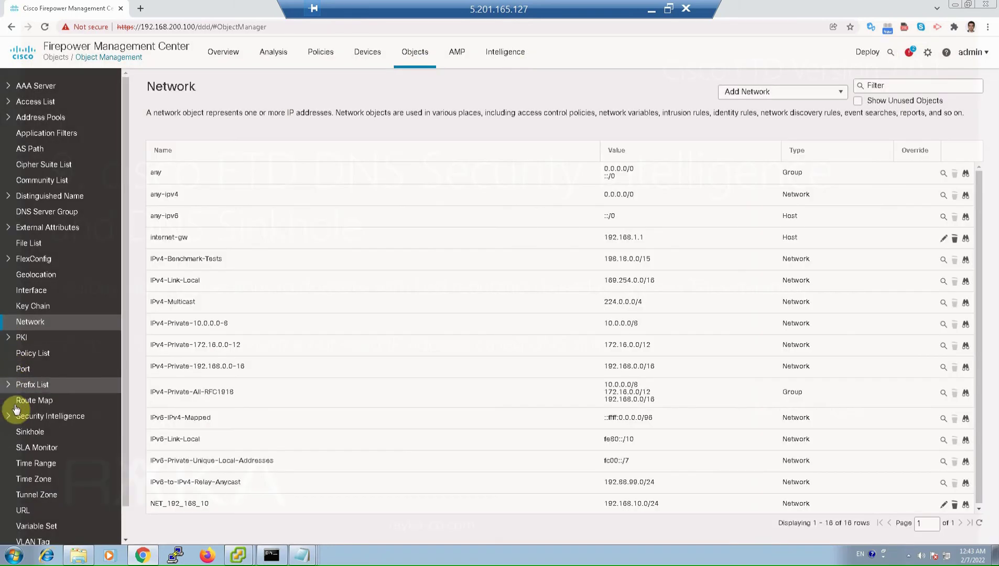
left_click(17, 416)
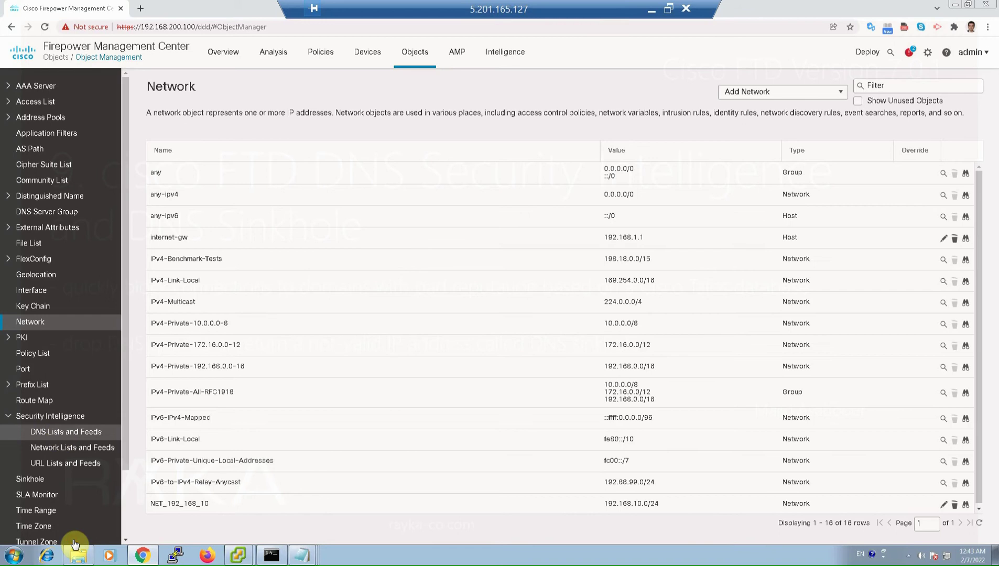
left_click(76, 434)
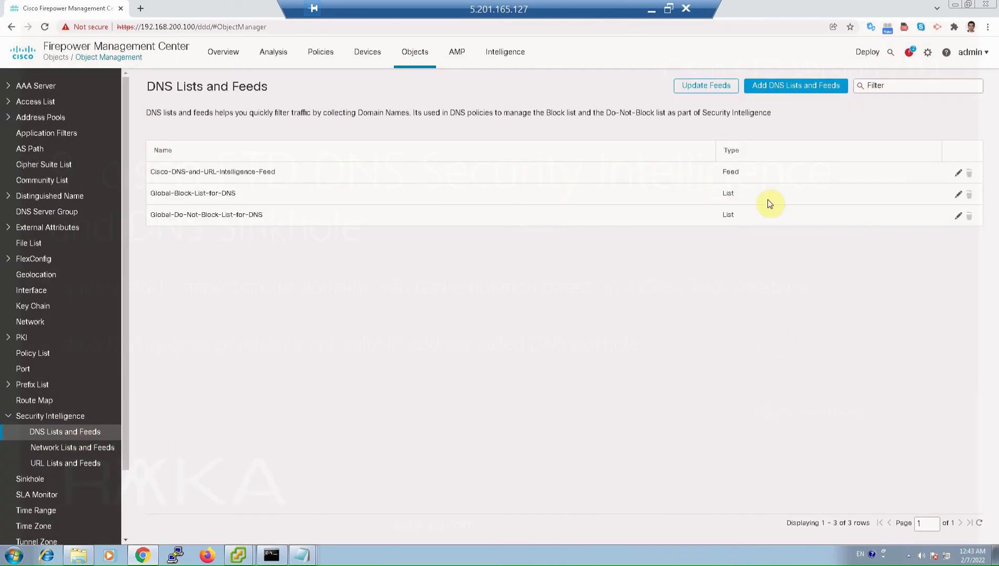
left_click(811, 89)
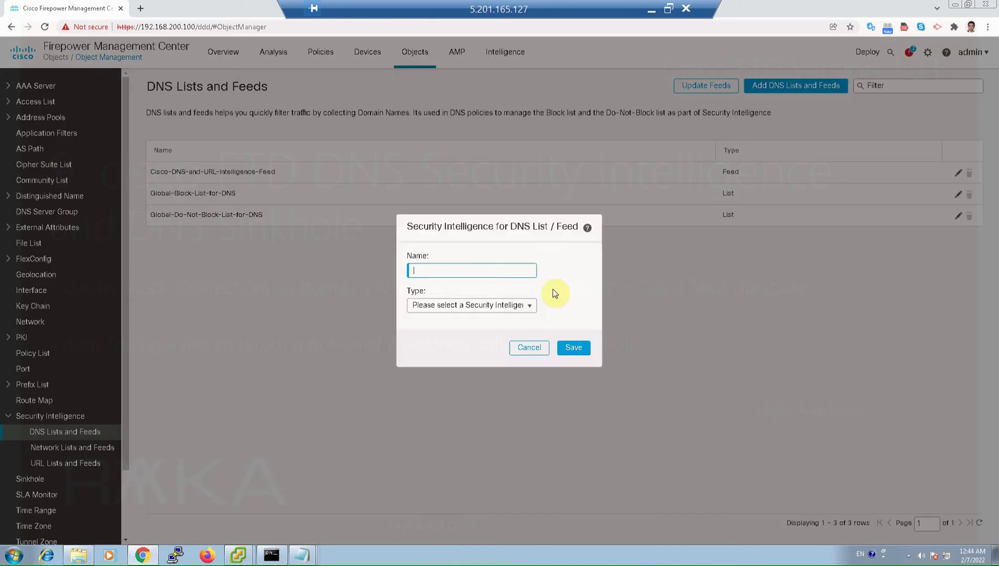
- Try Feed as the type of the new DNS entry to examine its URL and update frequency options
left_click(496, 306)
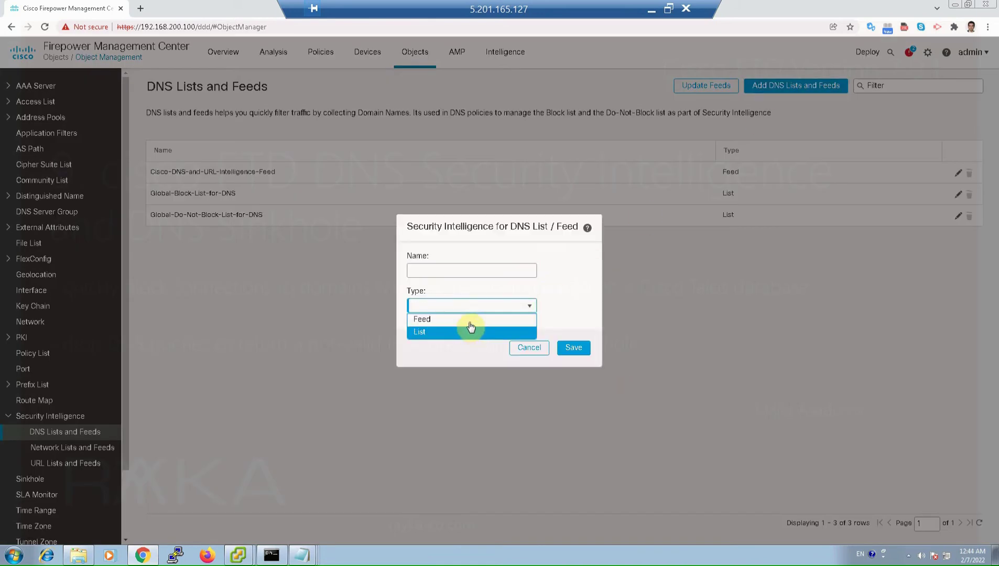
left_click(471, 319)
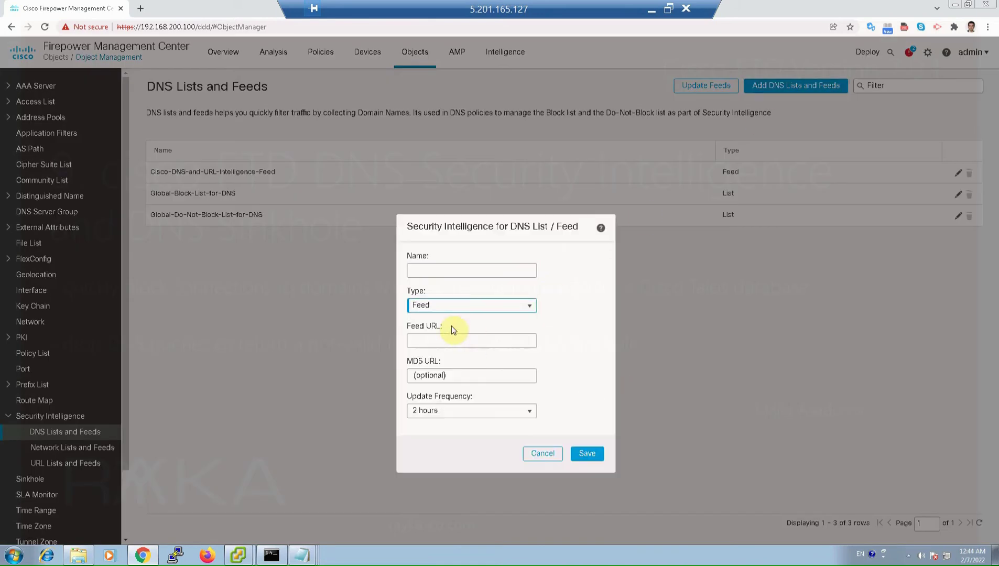
left_click(452, 329)
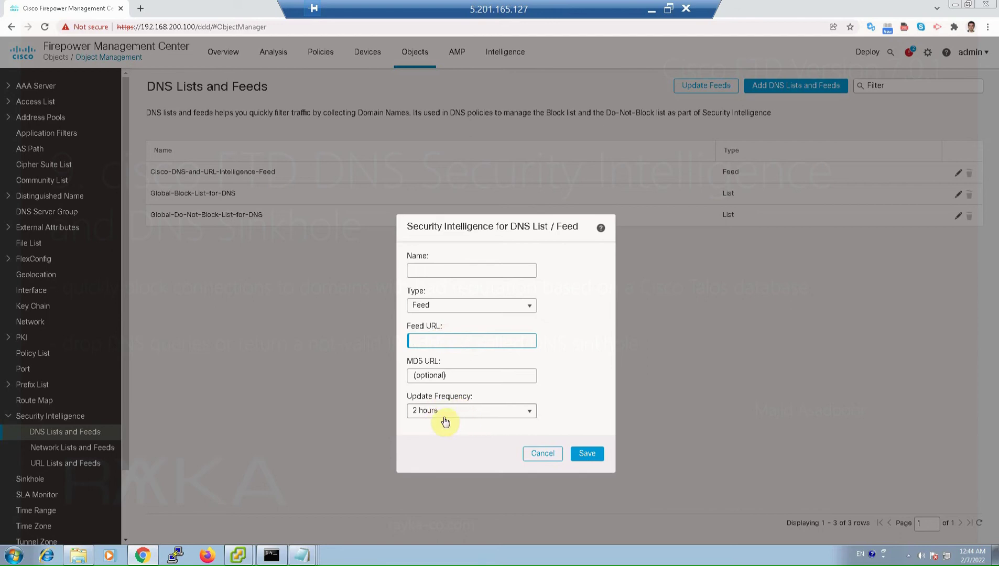
- Set the new DNS entry's type to List and bring up domain.txt in Notepad to check its domains
left_click(450, 306)
left_click(450, 305)
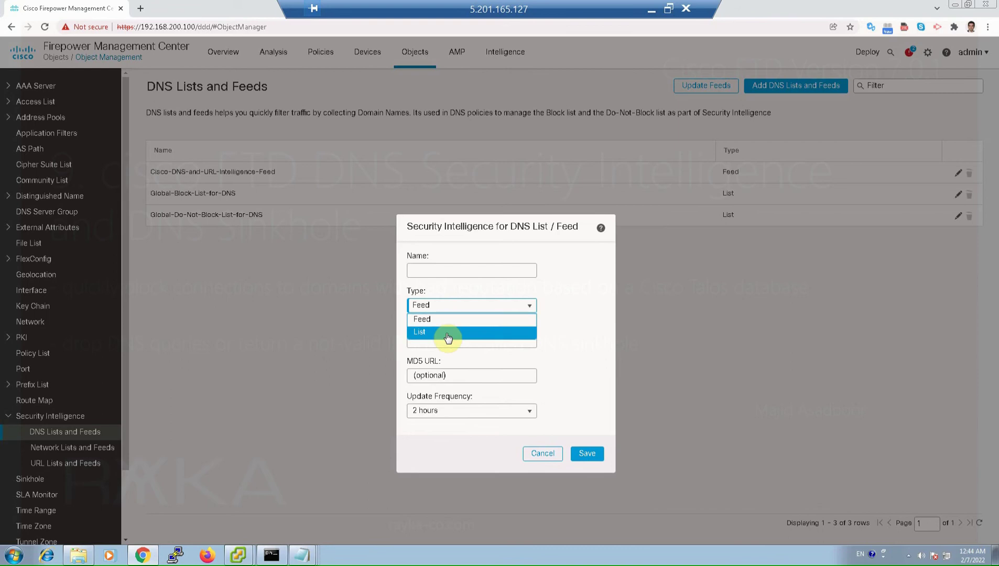
key("Return")
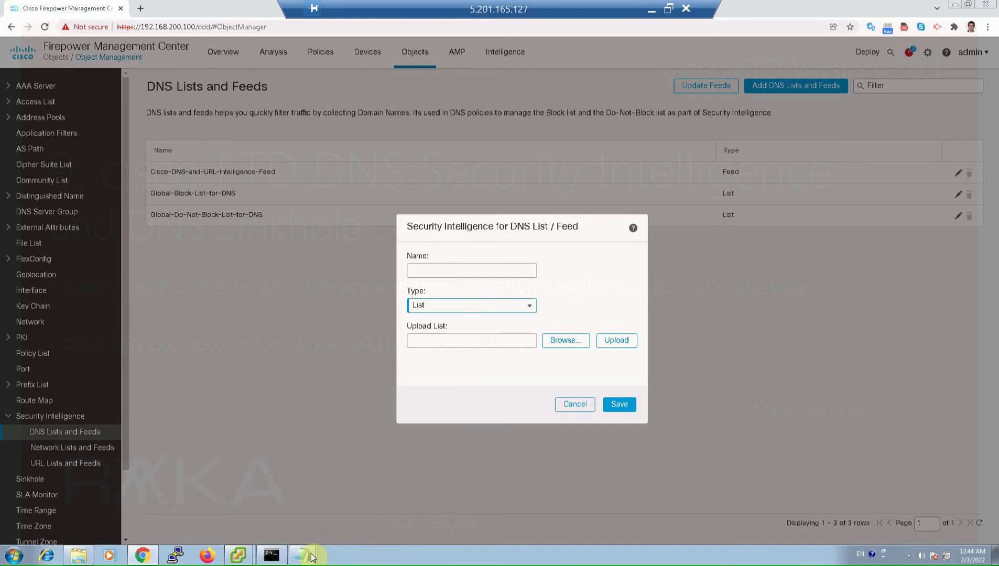
mouse_move(303, 555)
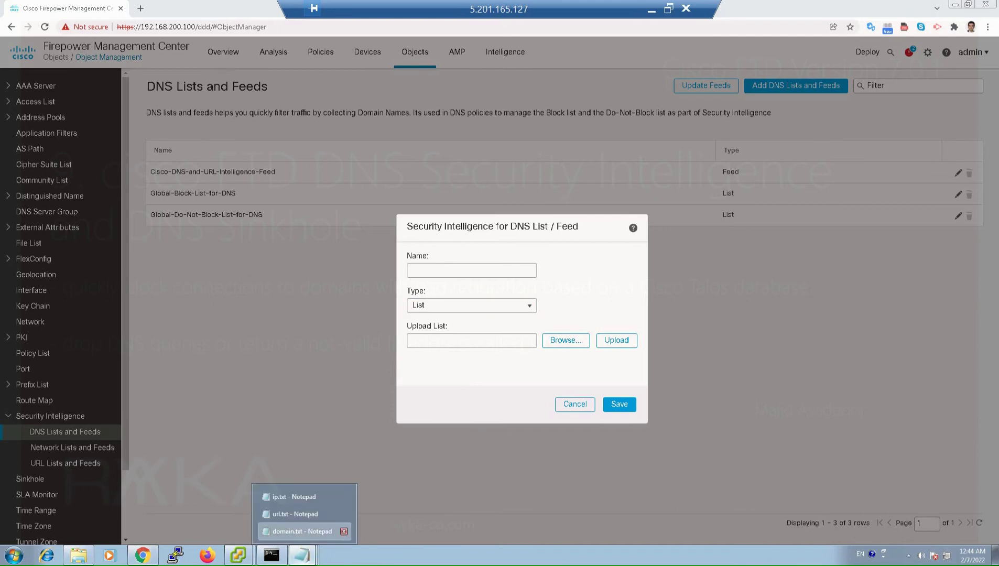
left_click(294, 531)
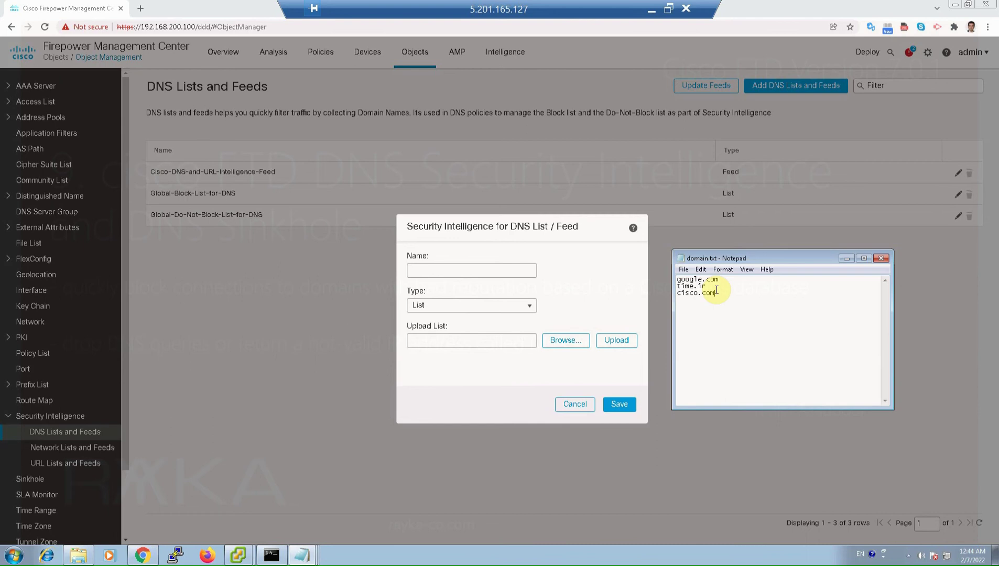
- Name the DNS list domain_custom_list, upload domain.txt as its source file, and save the list
left_click(571, 341)
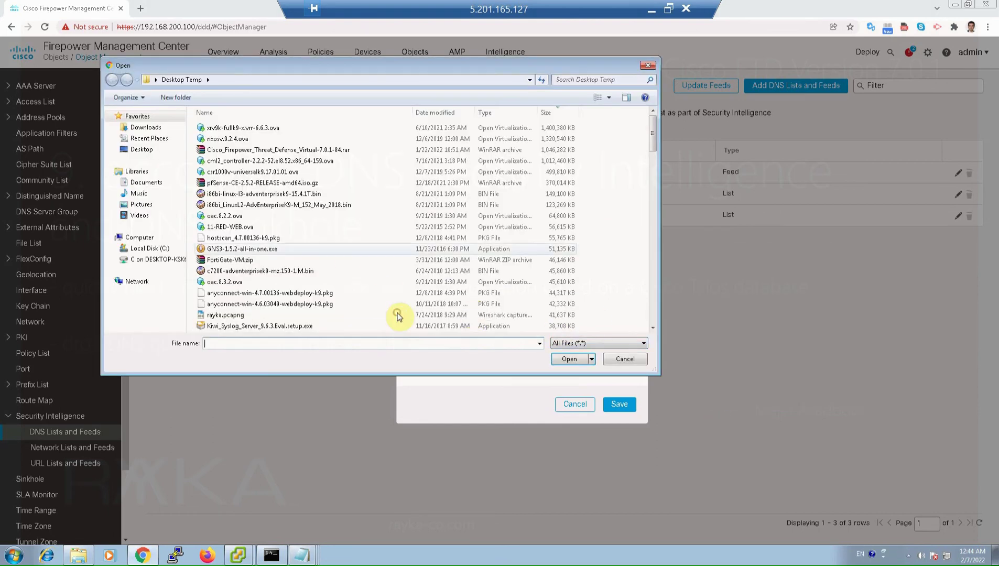
type("domain.txt")
key("Return")
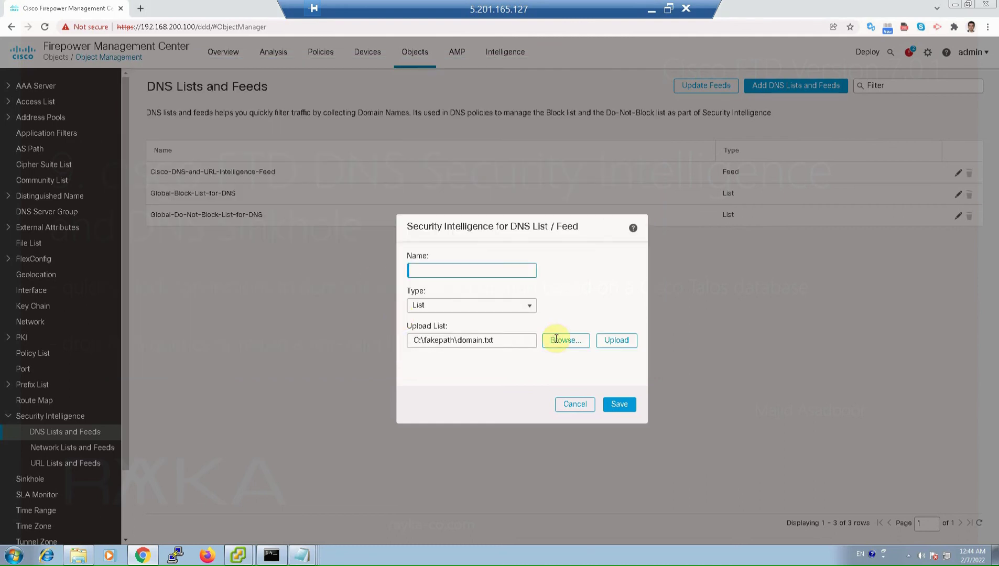
type("domain_custom_list")
left_click(605, 341)
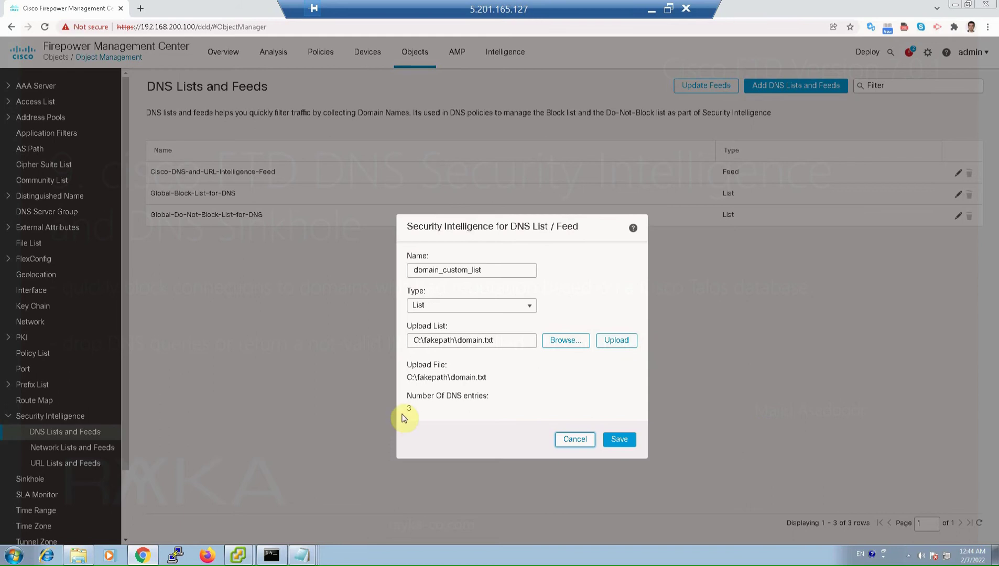
left_click(622, 440)
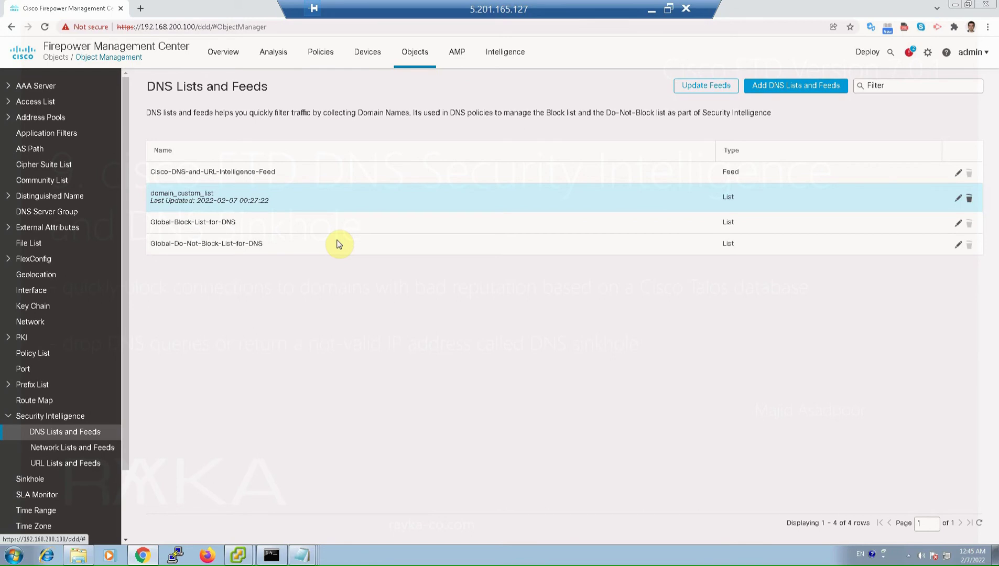
- Open the Default DNS Policy for editing from the list of DNS policies
left_click(322, 50)
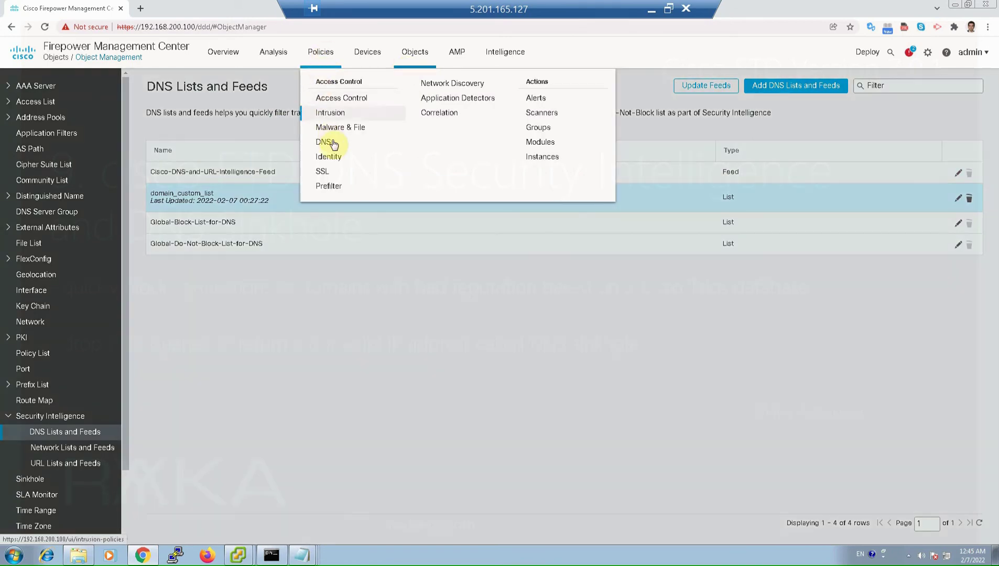
left_click(331, 148)
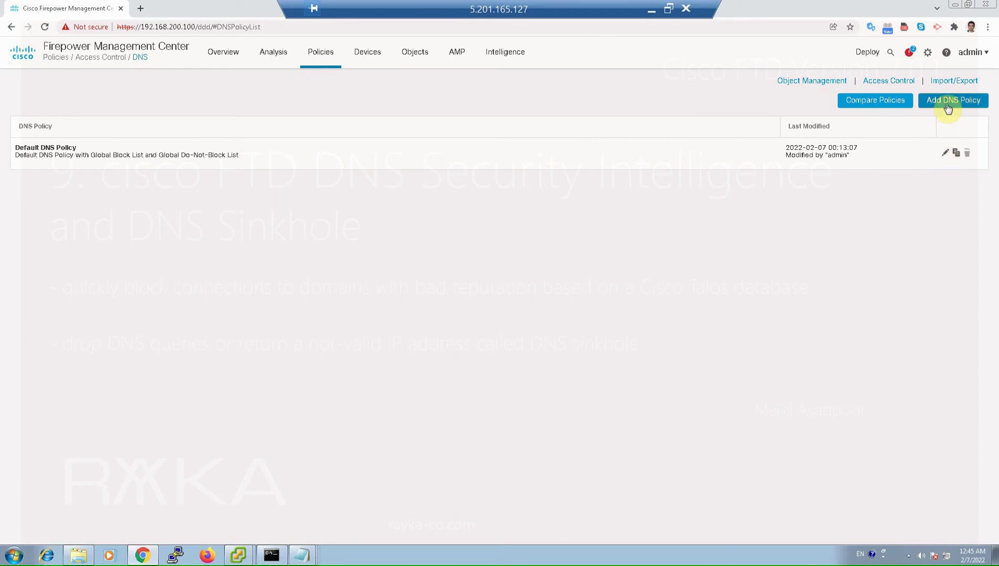
left_click(942, 154)
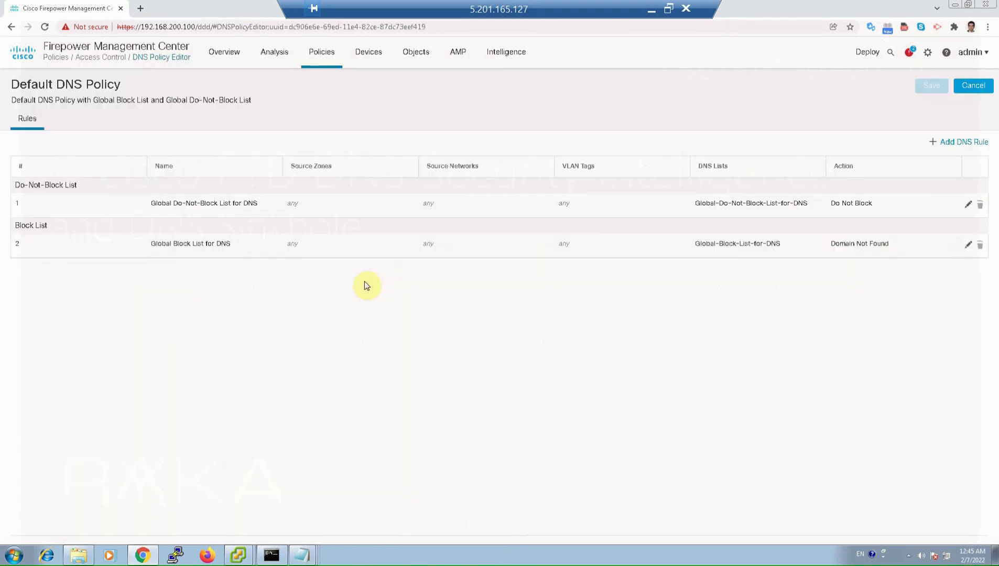
left_click(233, 244)
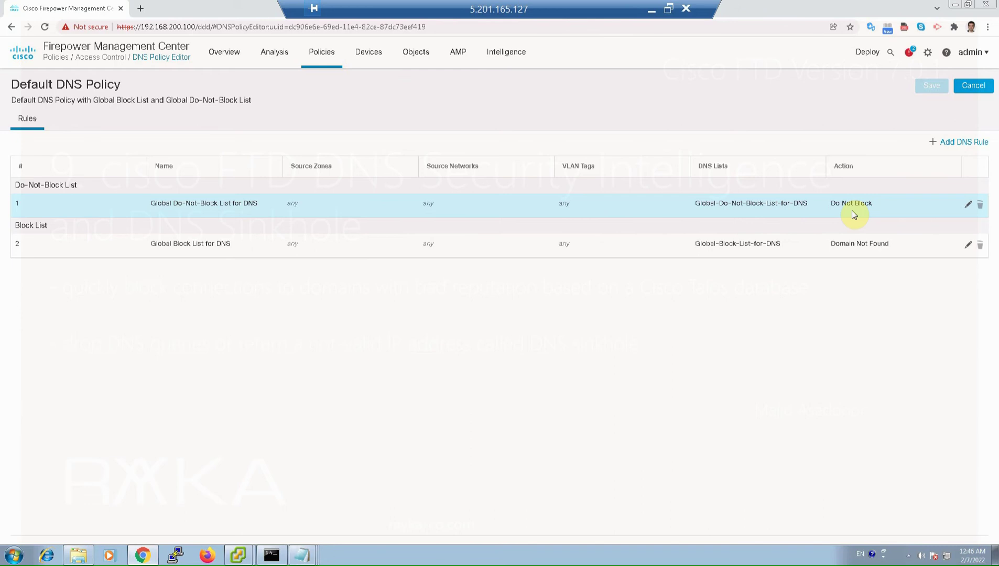
- Start a new rule in the Default DNS Policy and add domain_custom_list to its selected DNS items
left_click(960, 142)
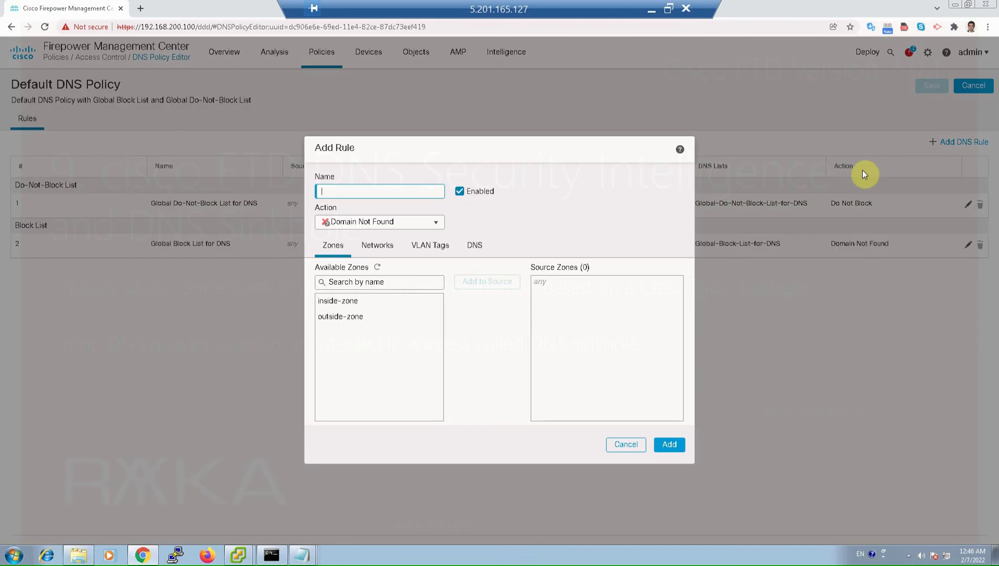
left_click(474, 249)
left_click(365, 302)
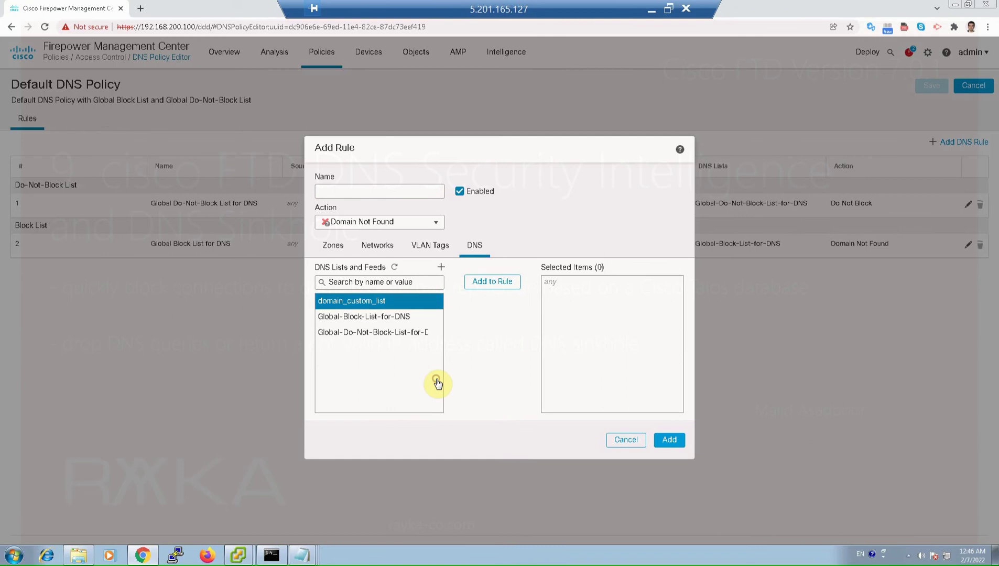
left_click(516, 286)
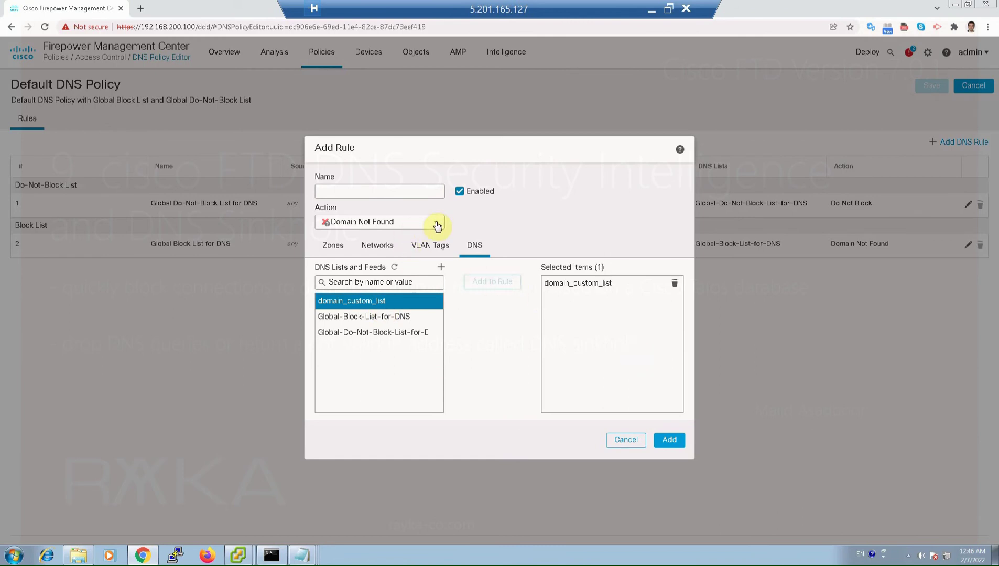
- Give the rule the Do Not Block action and the name rayka_dns_rule, add it, and save the DNS policy
key("alt+Down")
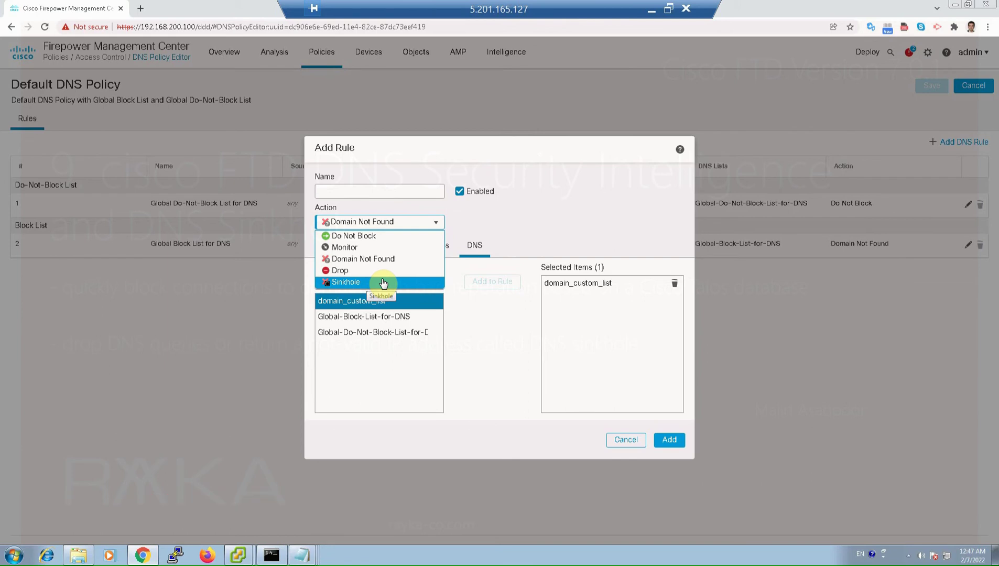
left_click(390, 239)
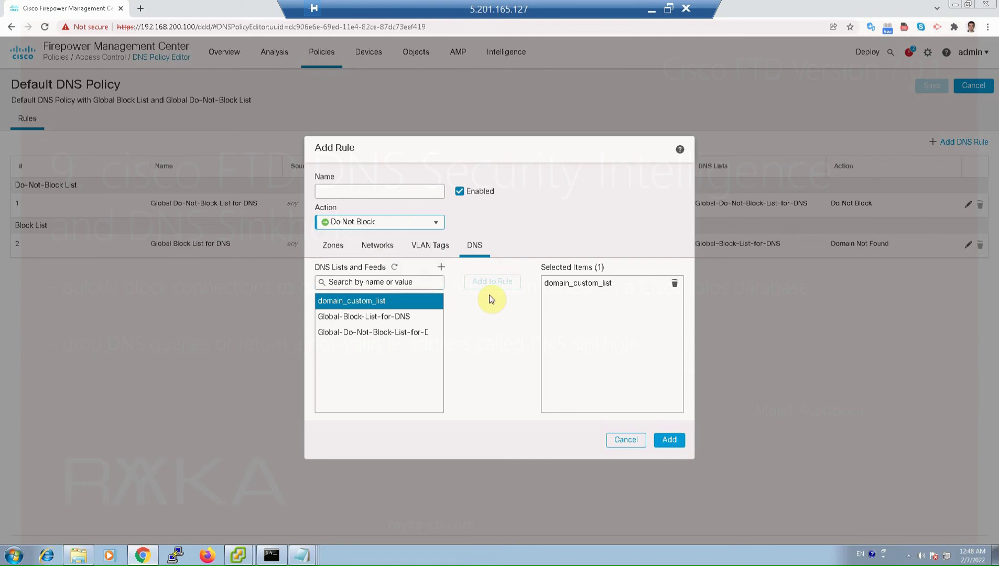
left_click(371, 191)
type("ra")
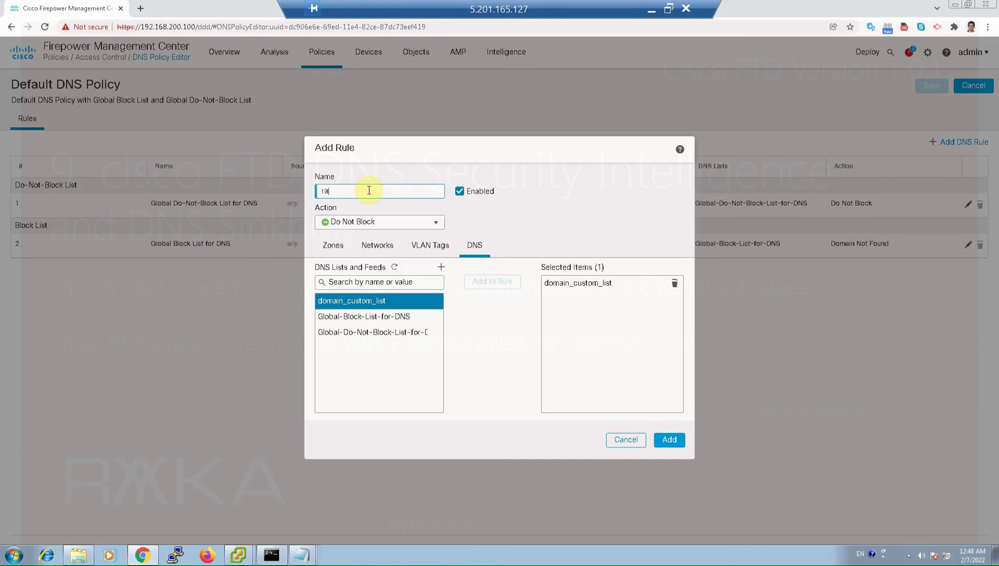
type("yka_dns_rule")
left_click(669, 441)
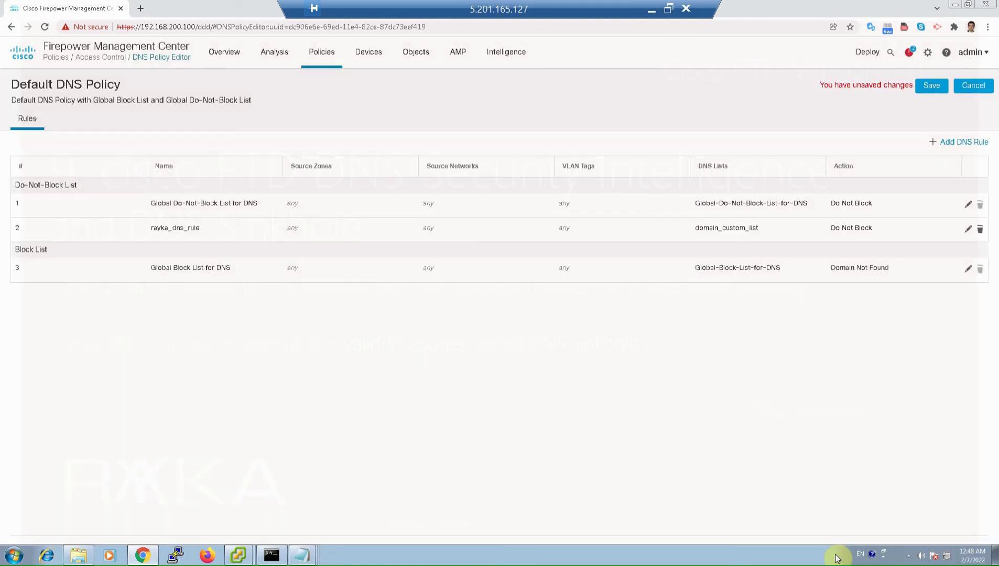
left_click(932, 85)
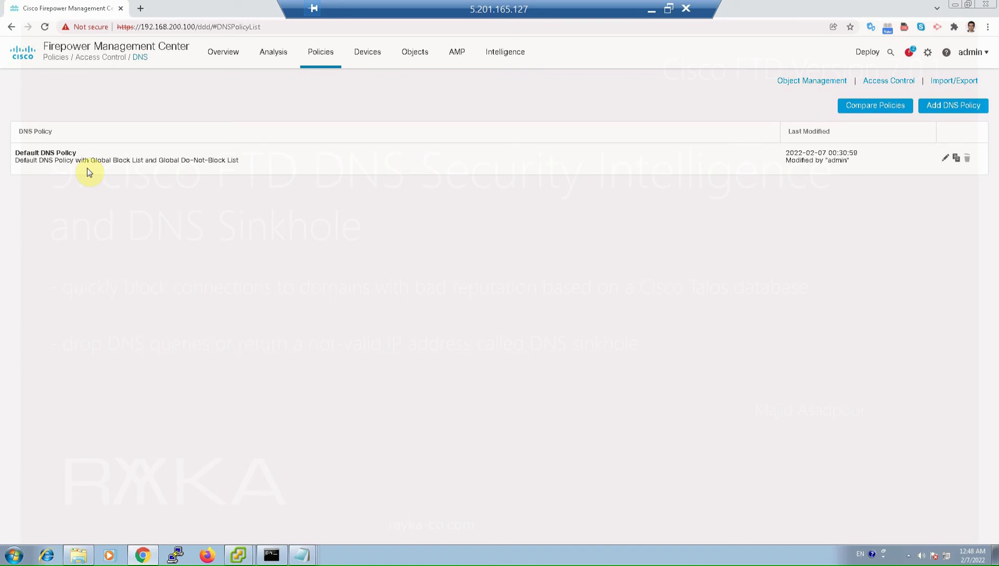
- Check which DNS policy is selected in the Security Intelligence settings of ACL Policy1, and leave the policy without changes
left_click(414, 67)
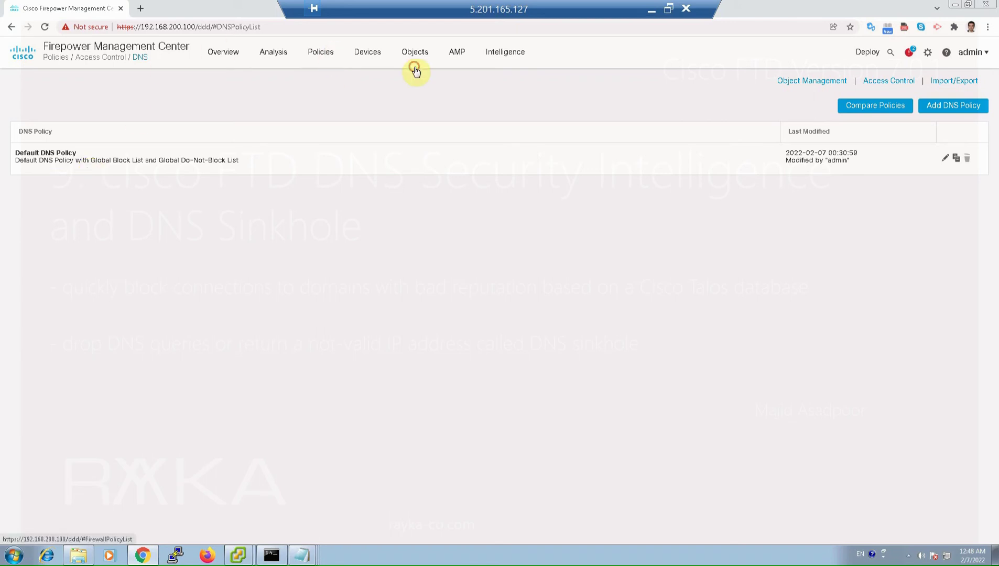
mouse_move(331, 74)
left_click(332, 99)
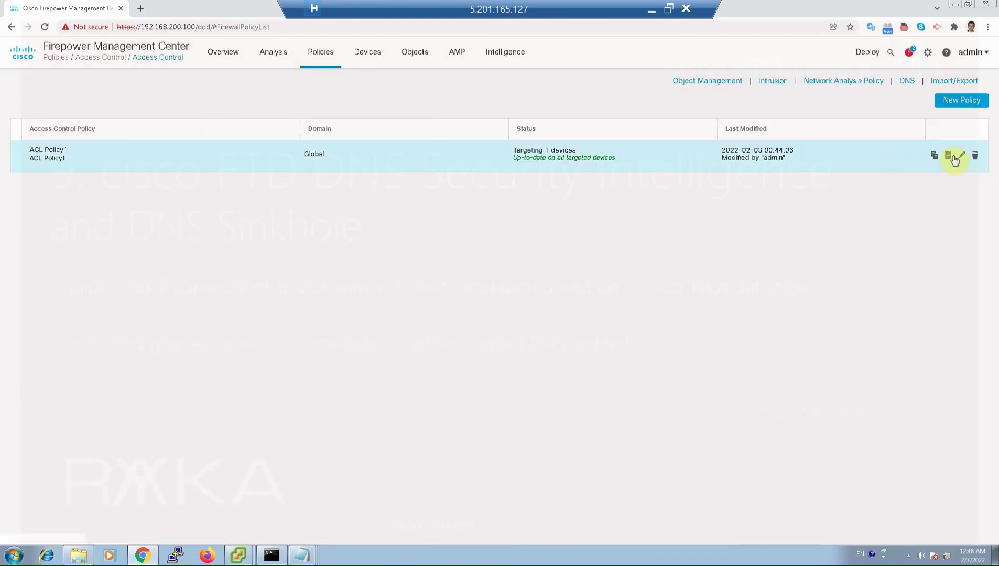
left_click(959, 156)
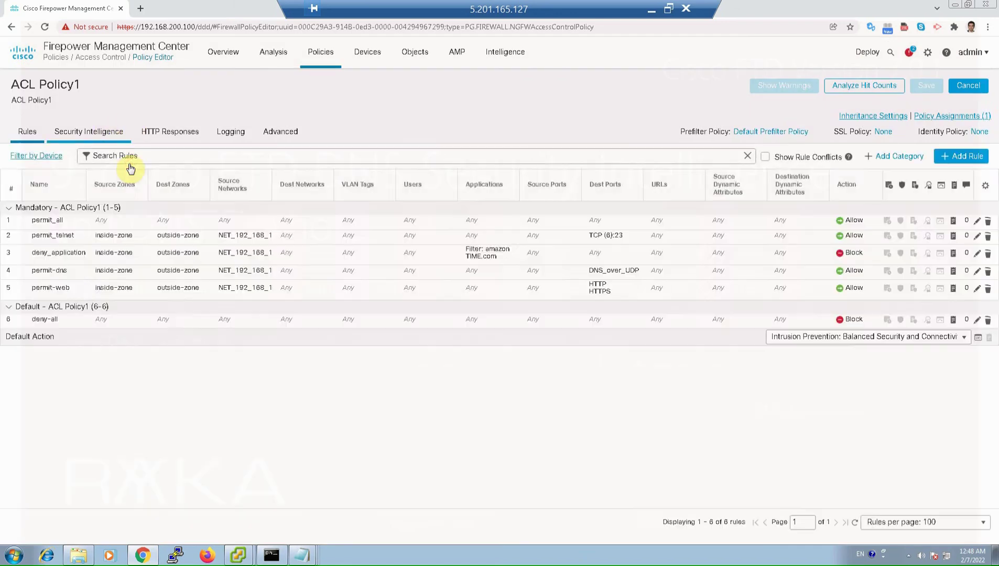
left_click(88, 131)
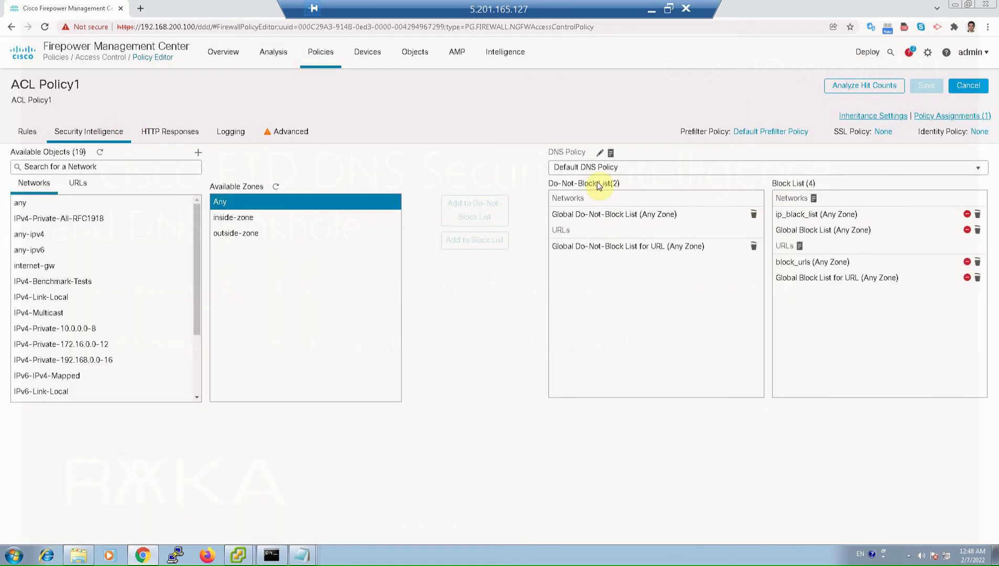
left_click(575, 167)
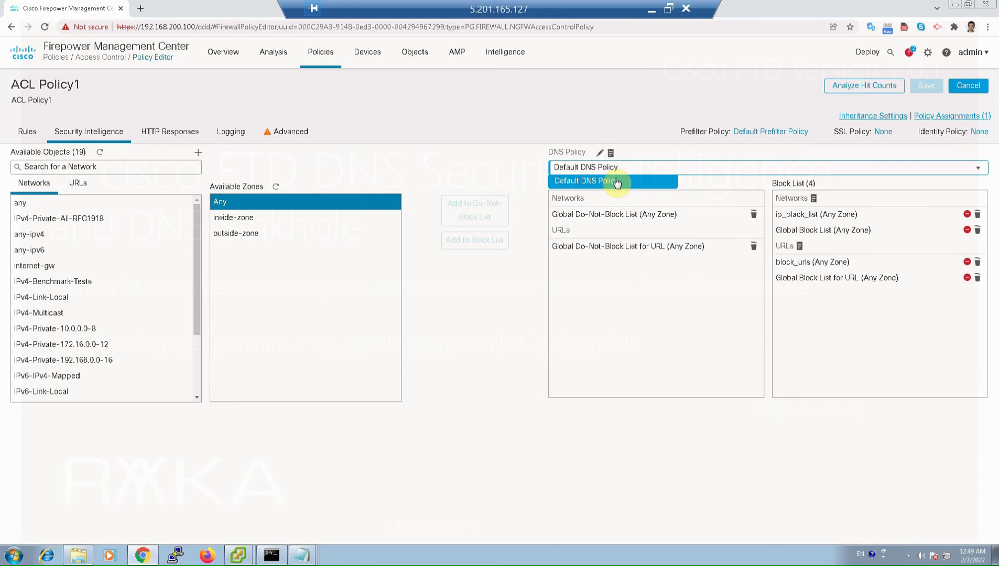
left_click(841, 195)
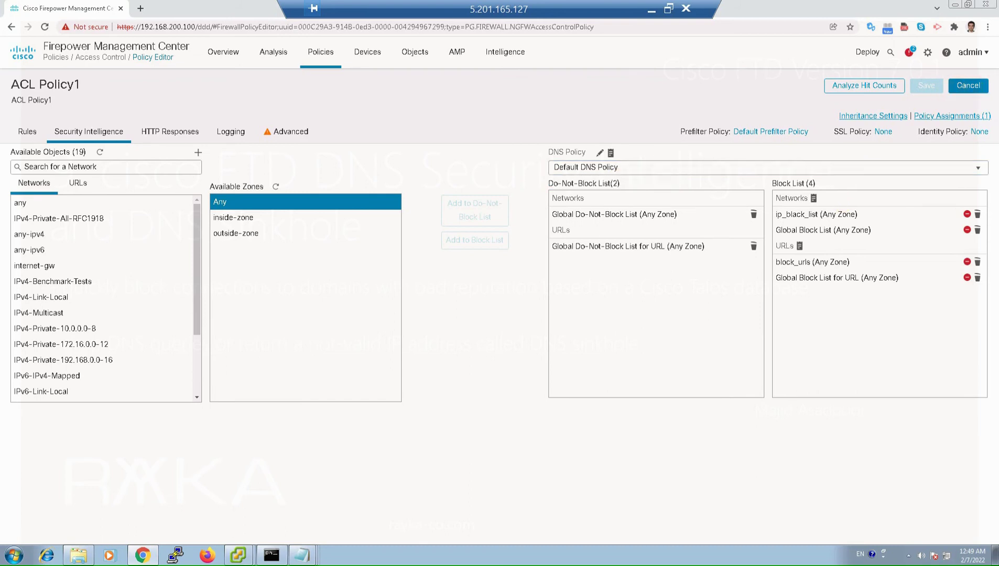
left_click(968, 86)
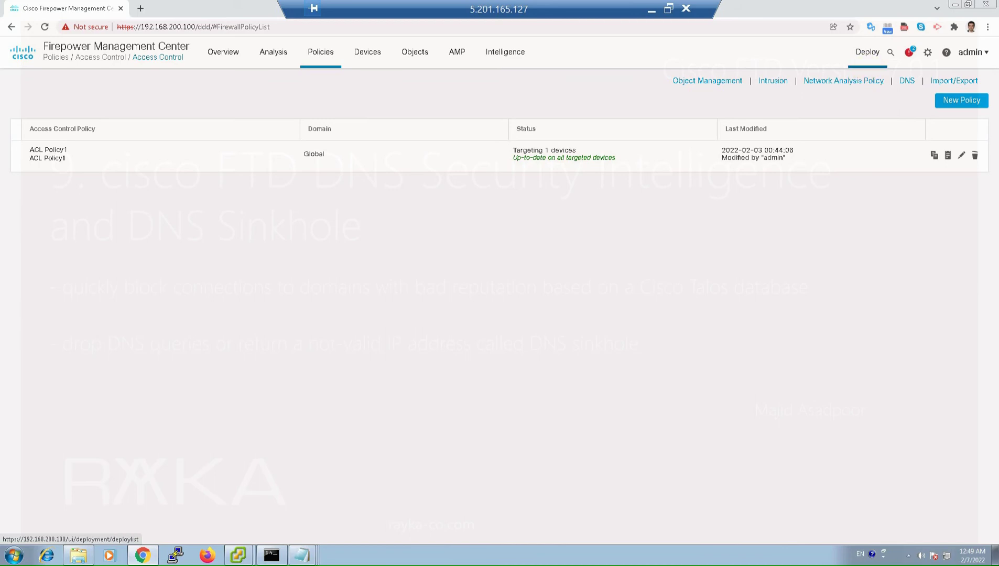
- Deploy the pending changes to the FTD device 192.168.200.101
mouse_move(868, 52)
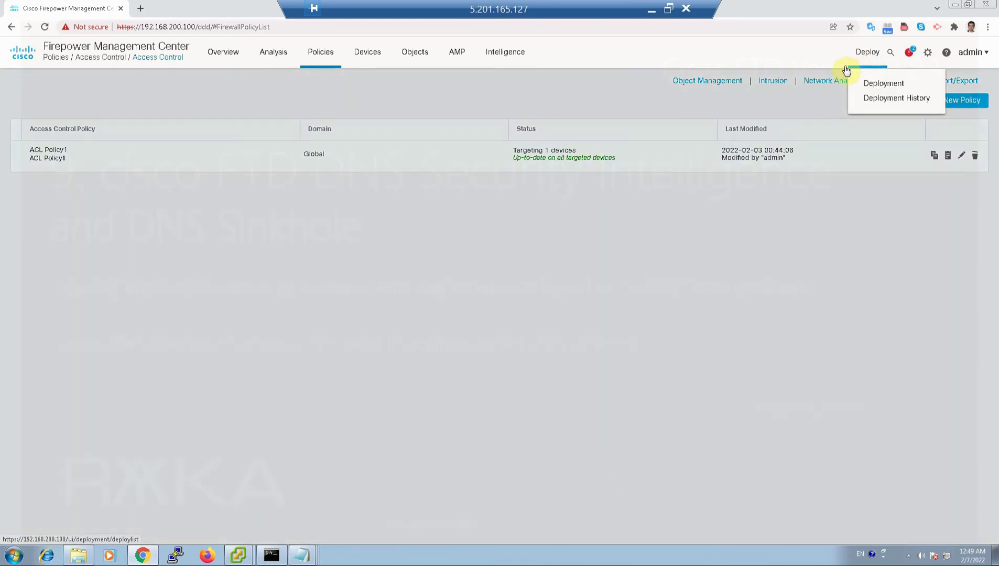
left_click(867, 85)
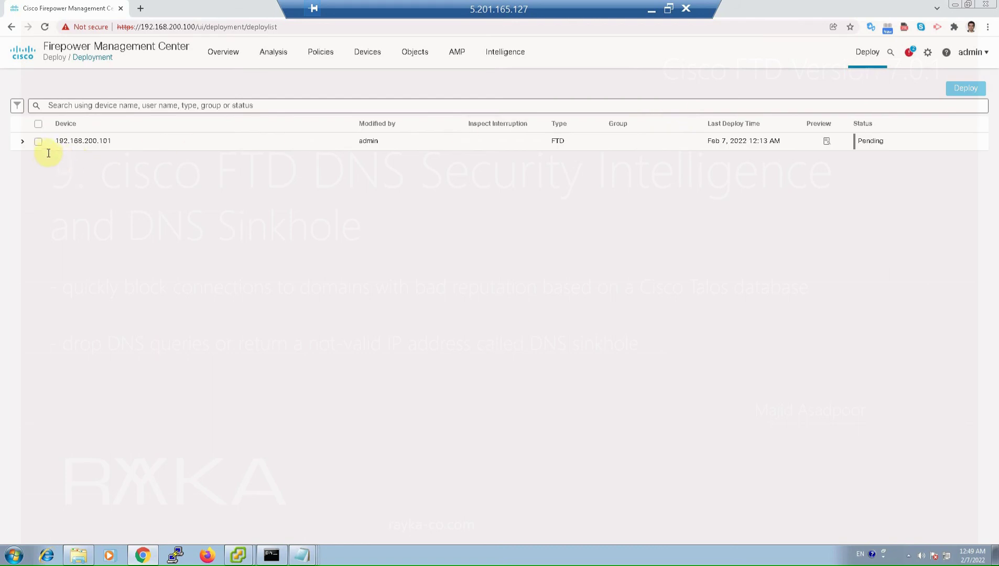
left_click(39, 143)
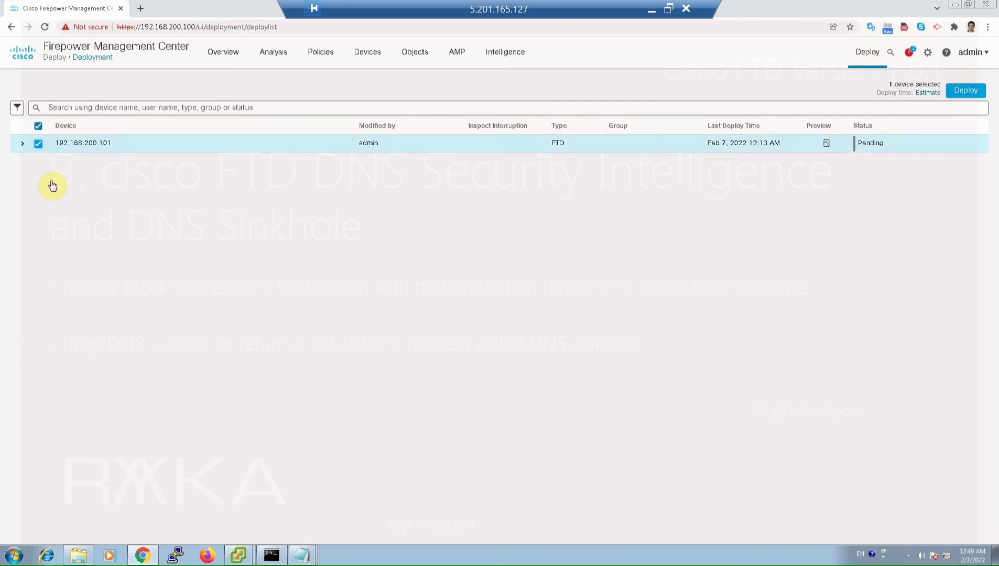
left_click(966, 91)
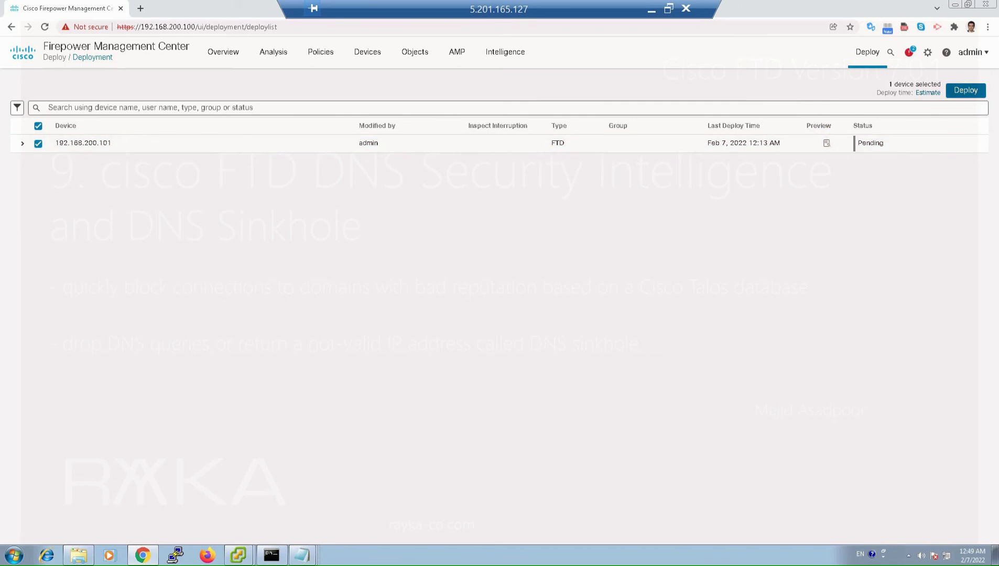
left_click(608, 360)
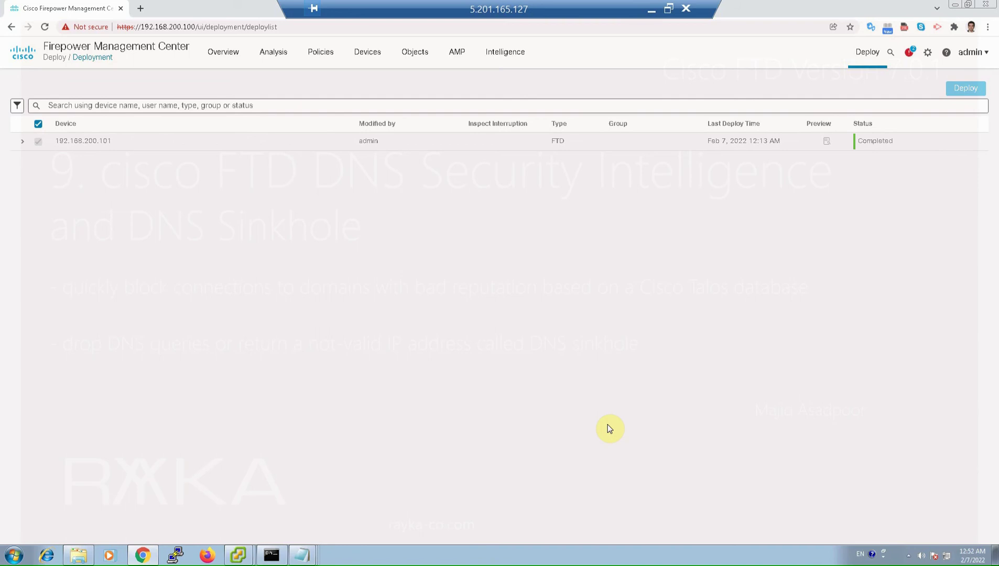
- Switch to the command prompt of the Windows7-Test virtual machine and start nslookup with 4.2.2.4 as the DNS server
left_click(246, 558)
left_click(242, 531)
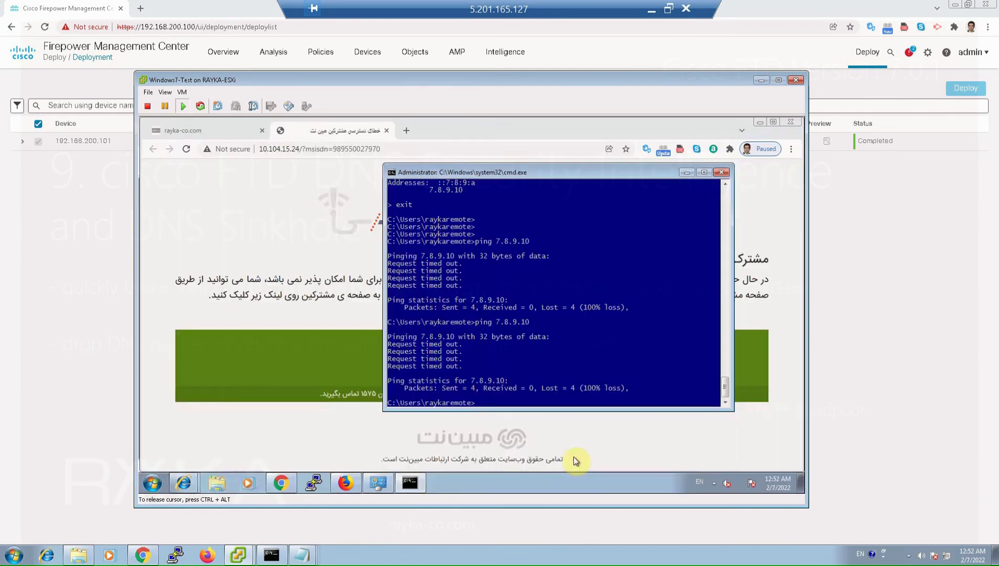
left_click_drag(459, 366, 504, 369)
left_click(575, 386)
key("Escape")
type("nslookup")
key("Return")
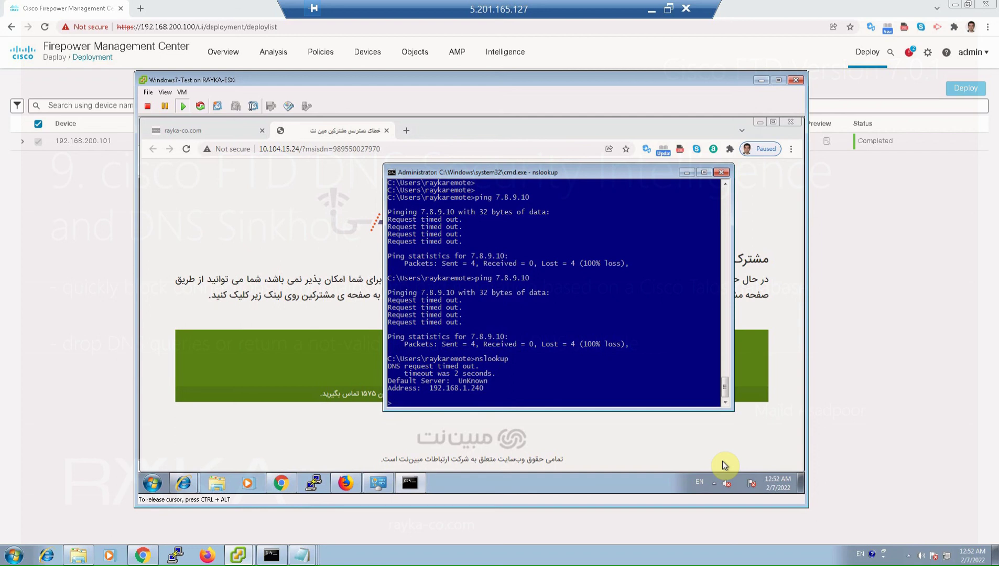
type("server 4.2.2.4")
key("Return")
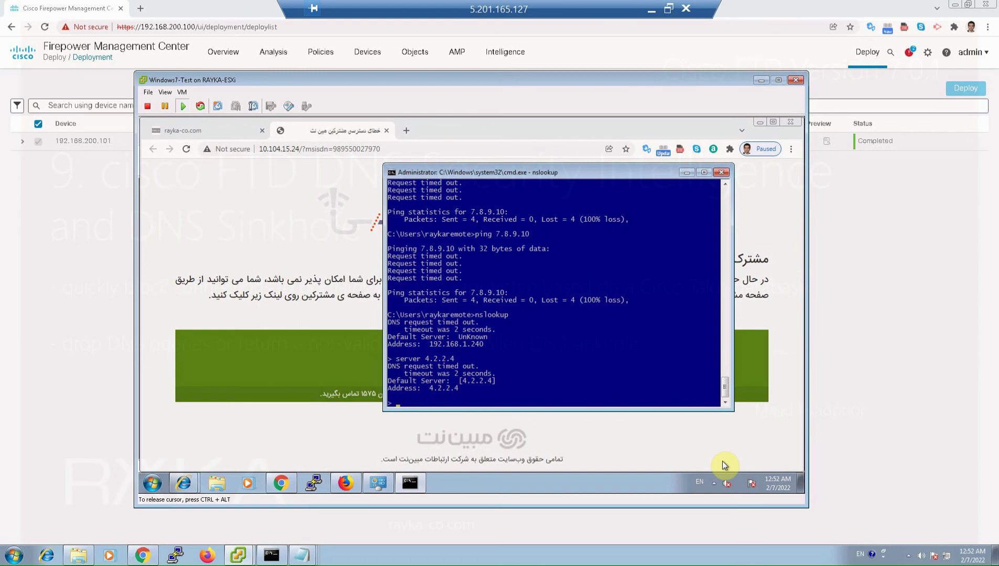
- Resolve cisco.com in nslookup and highlight the returned addresses
type("cisco.com")
key("Return")
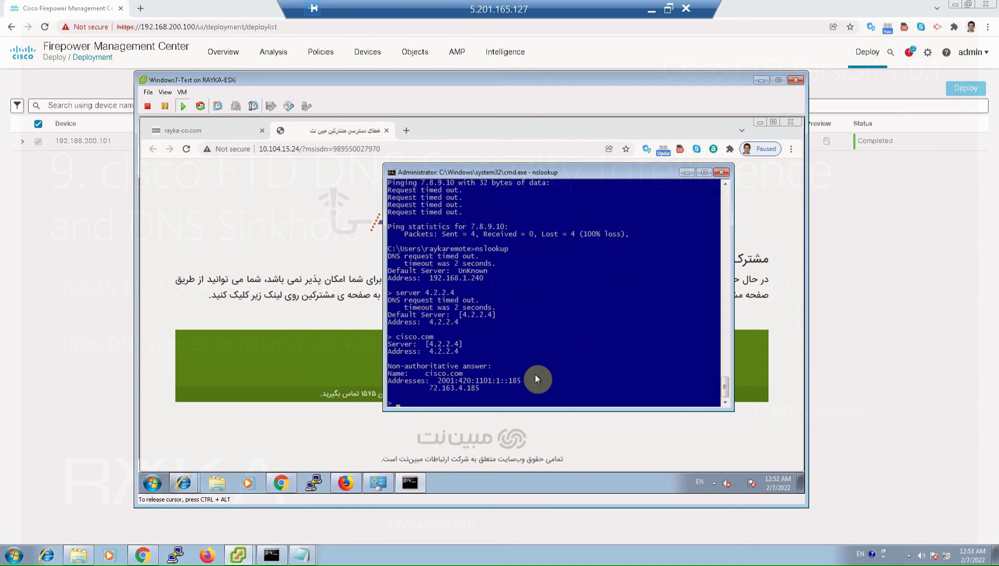
left_click(535, 479)
left_click_drag(426, 377, 542, 406)
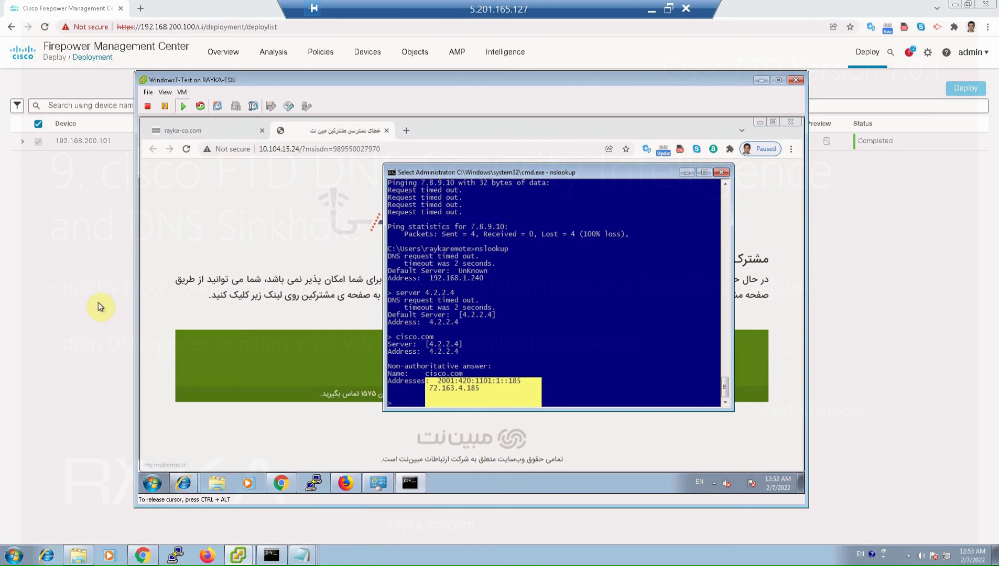
- Return to Firepower Management Center, bring up the connection events, and open their search criteria for editing
left_click(123, 376)
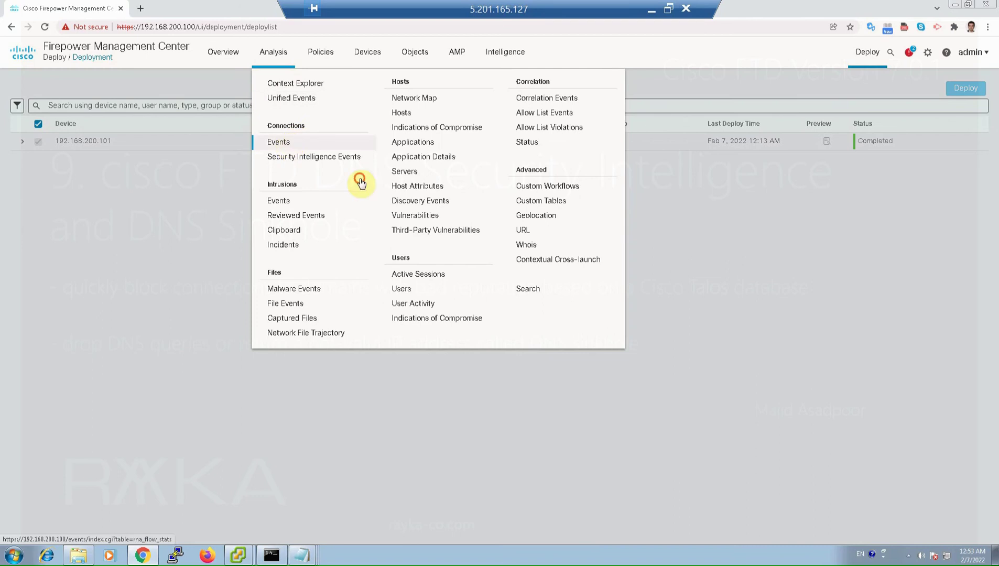
left_click(360, 178)
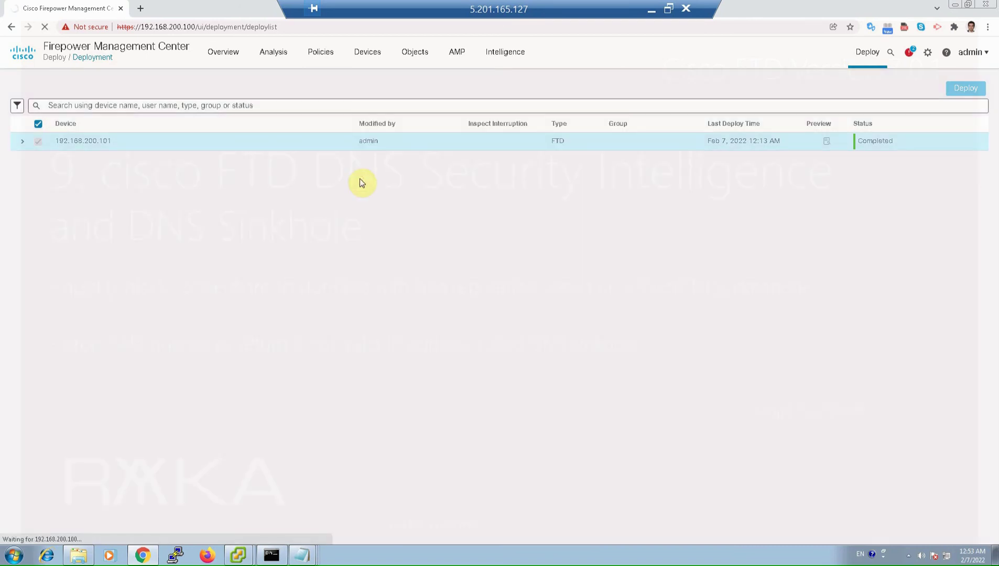
left_click(220, 164)
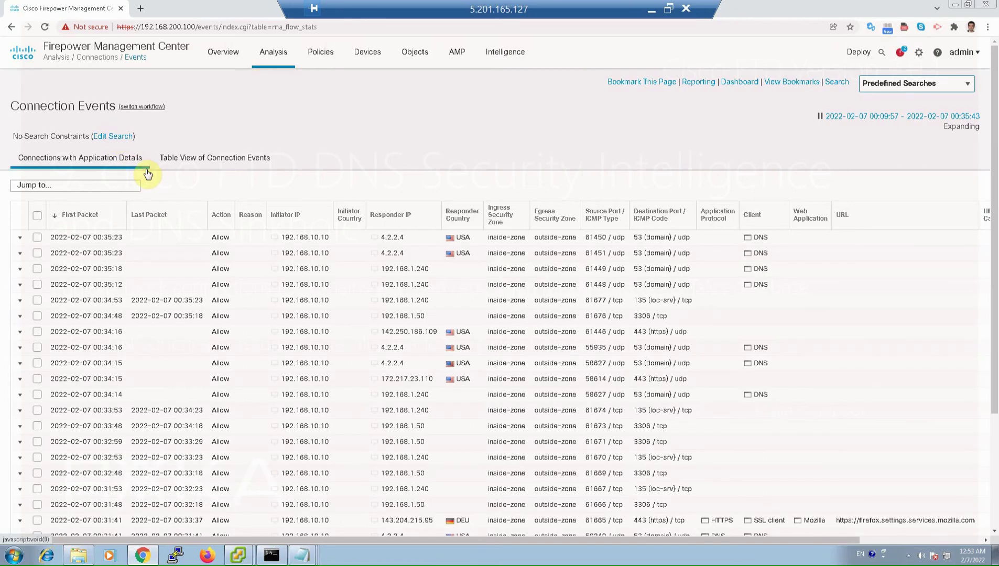
left_click(147, 174)
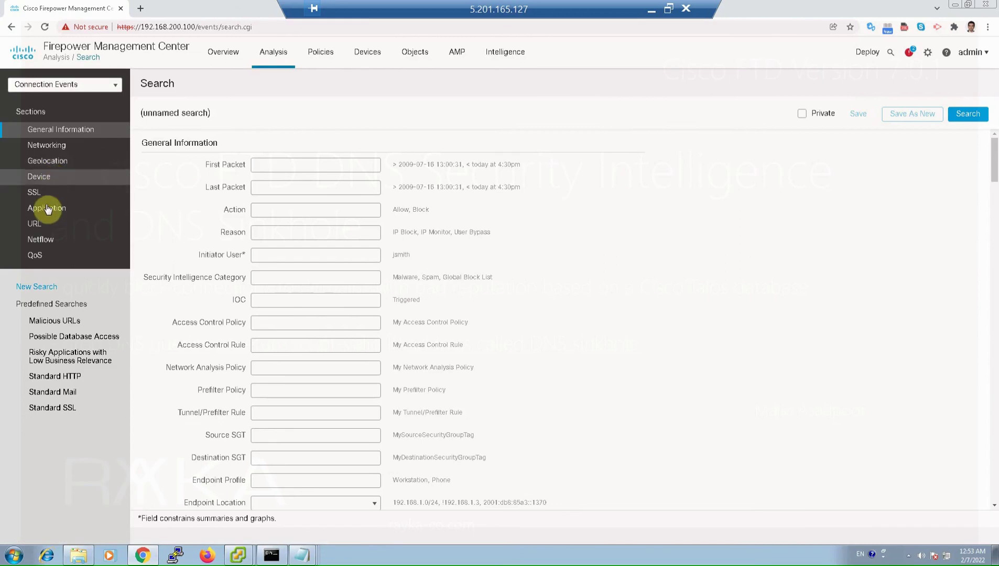
- Search the connection events for the DNS query cisco.com
left_click(55, 148)
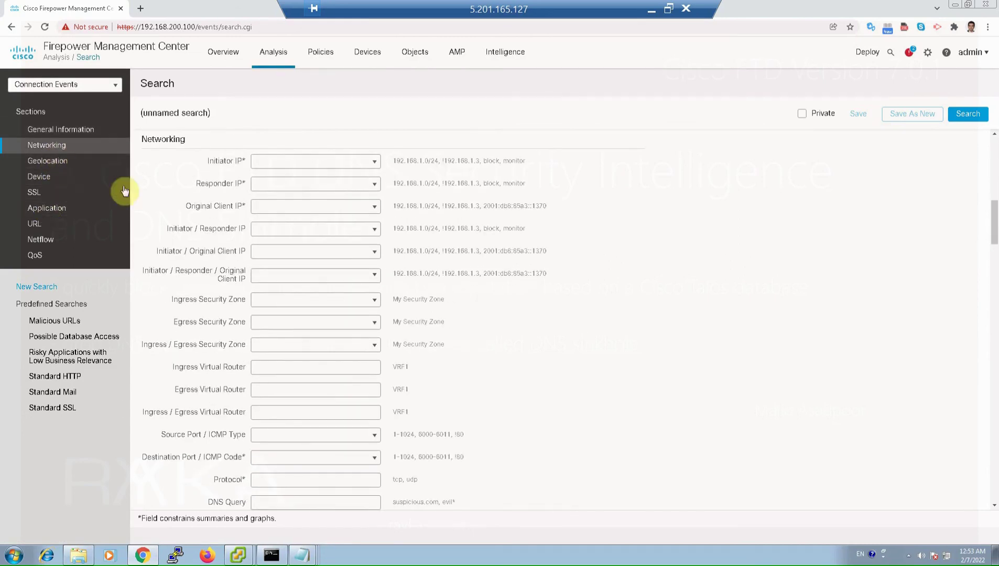
scroll(428, 344, "down", 1)
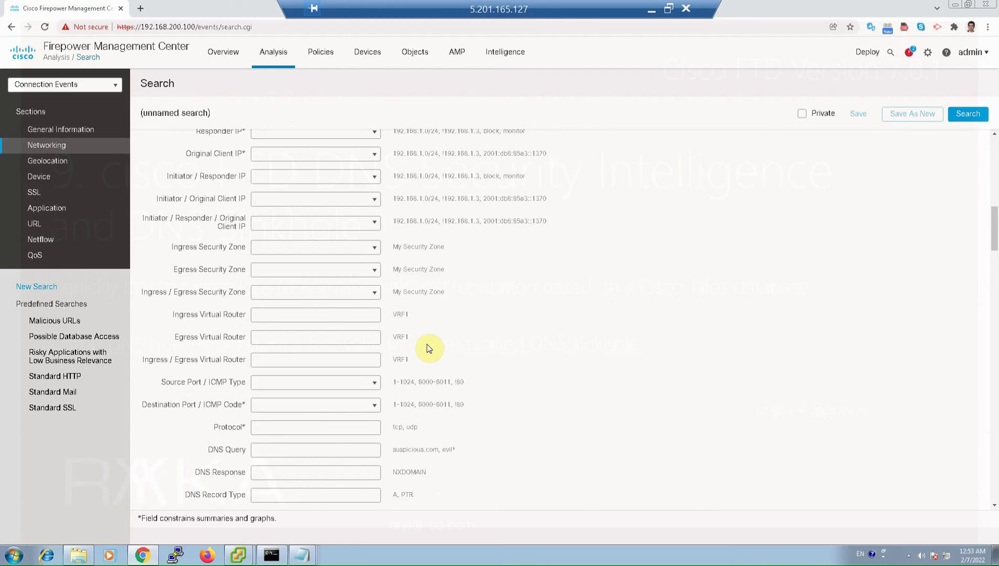
key("ctrl+d")
key("ctrl+f")
type("dns qu")
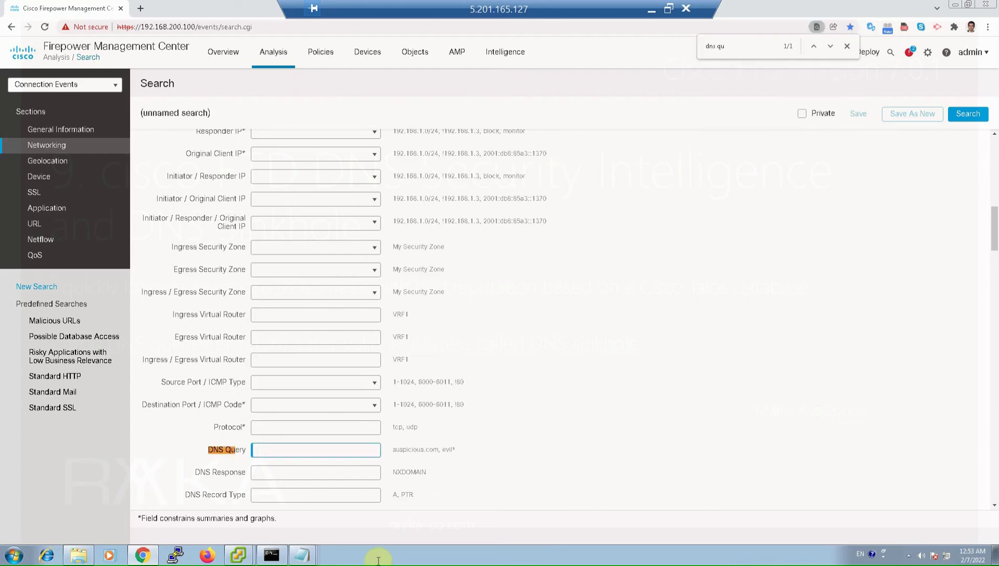
type("cisco.com")
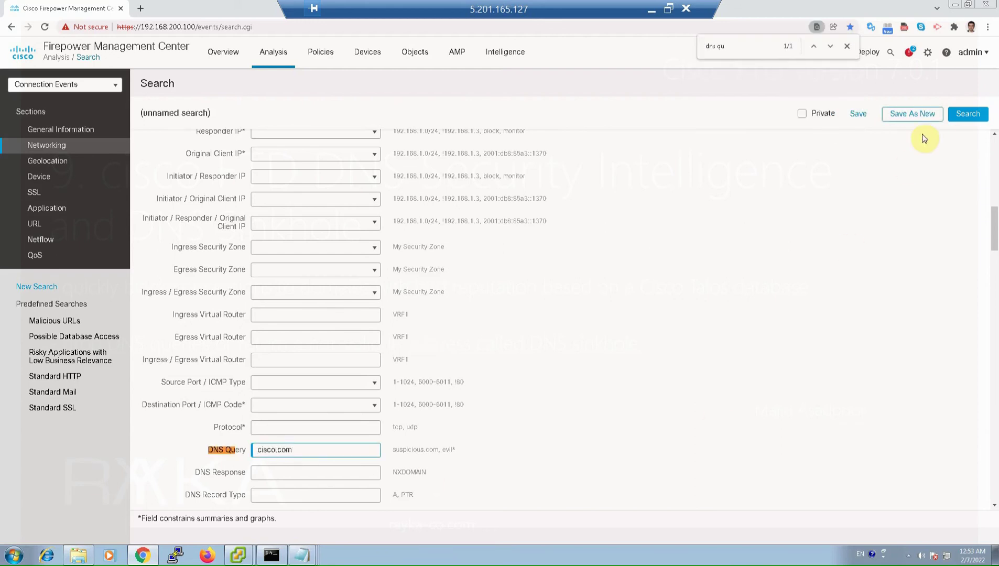
left_click(968, 114)
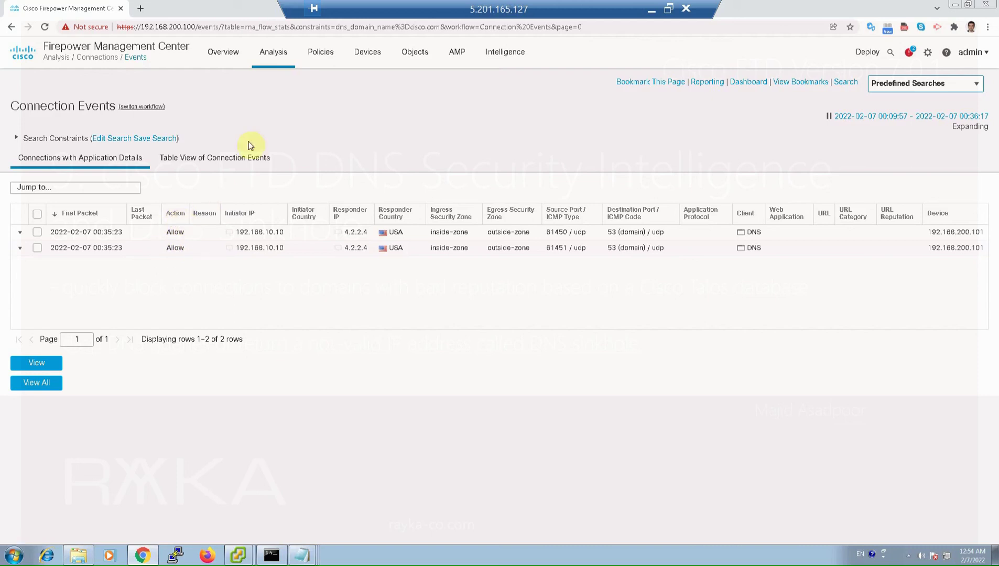
- Set the action of rayka_dns_rule in the Default DNS Policy to Drop, check its DNS list, and save the policy
mouse_move(392, 66)
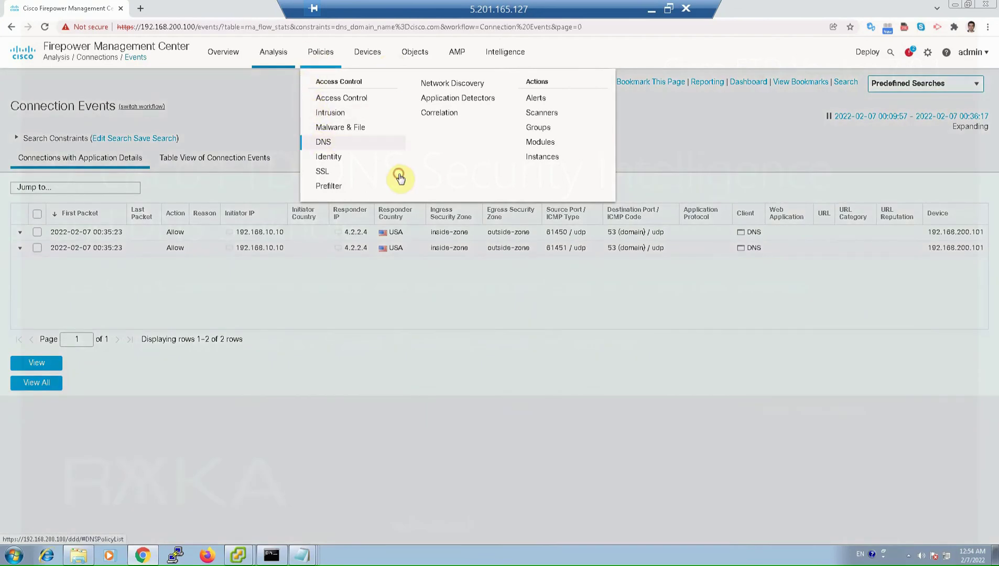
left_click(399, 177)
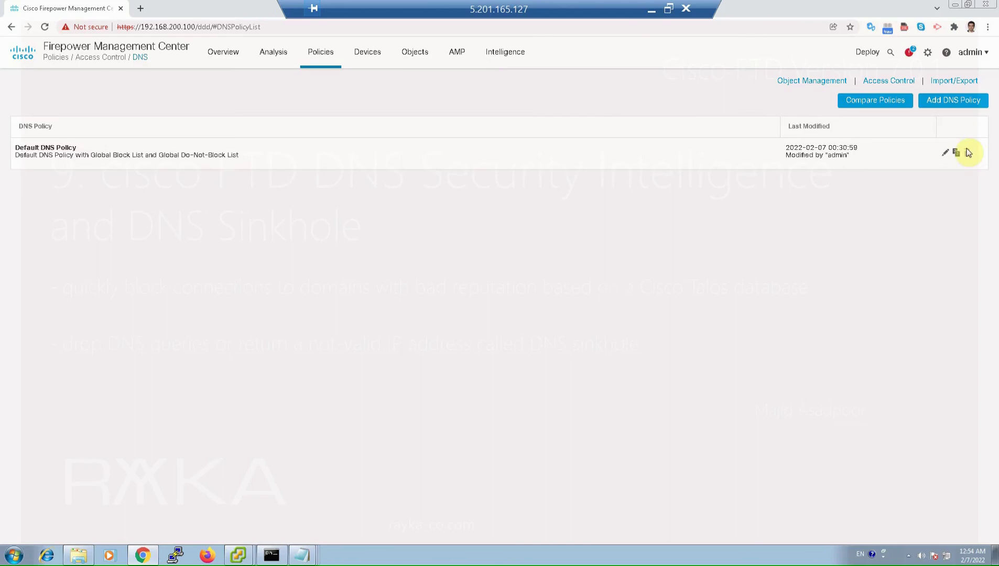
left_click(946, 152)
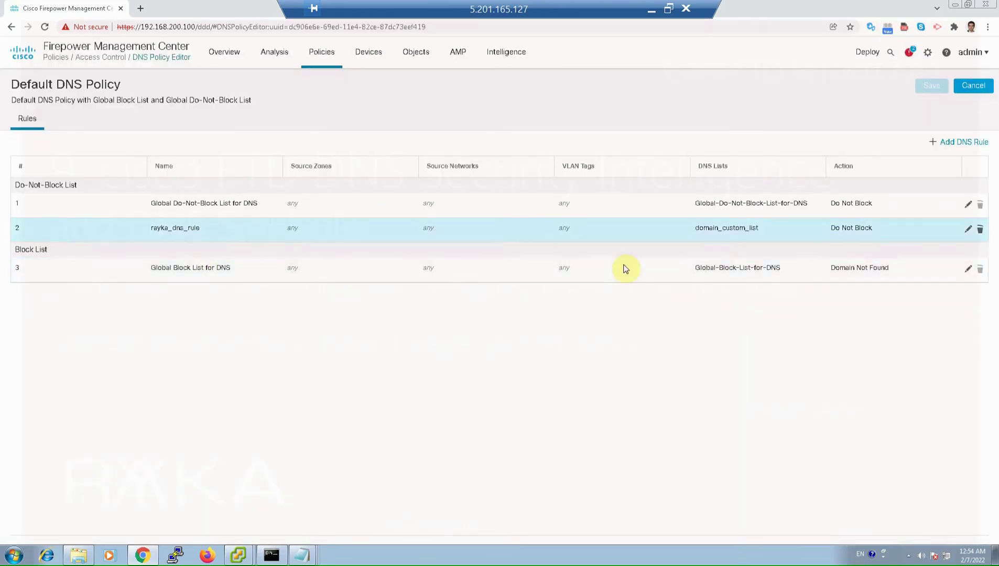
left_click(969, 229)
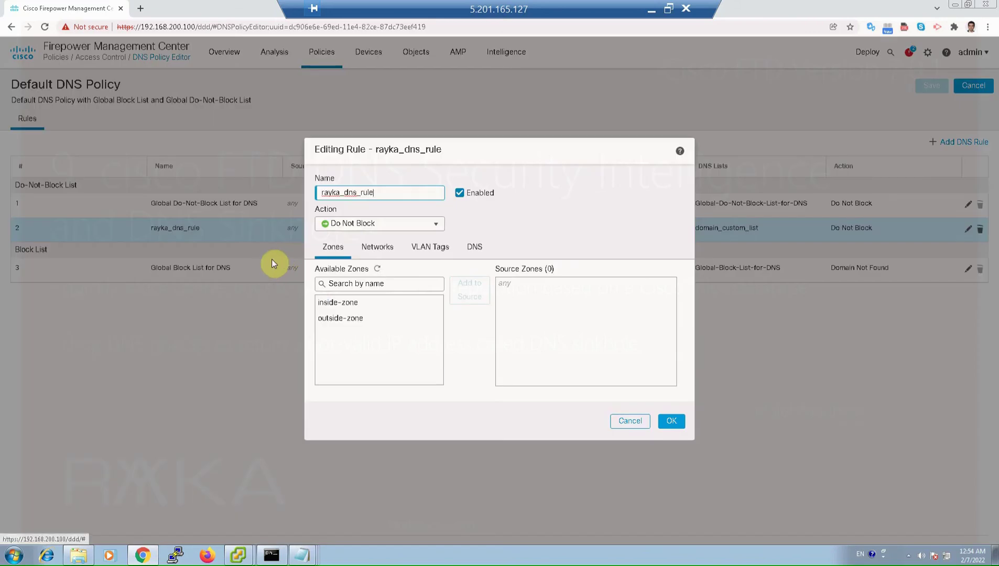
left_click(377, 226)
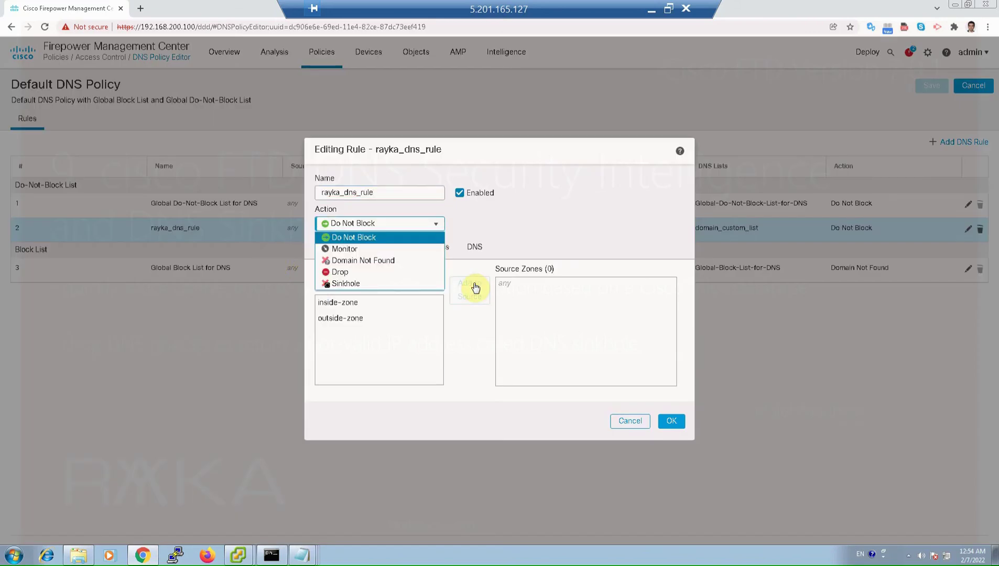
left_click(362, 272)
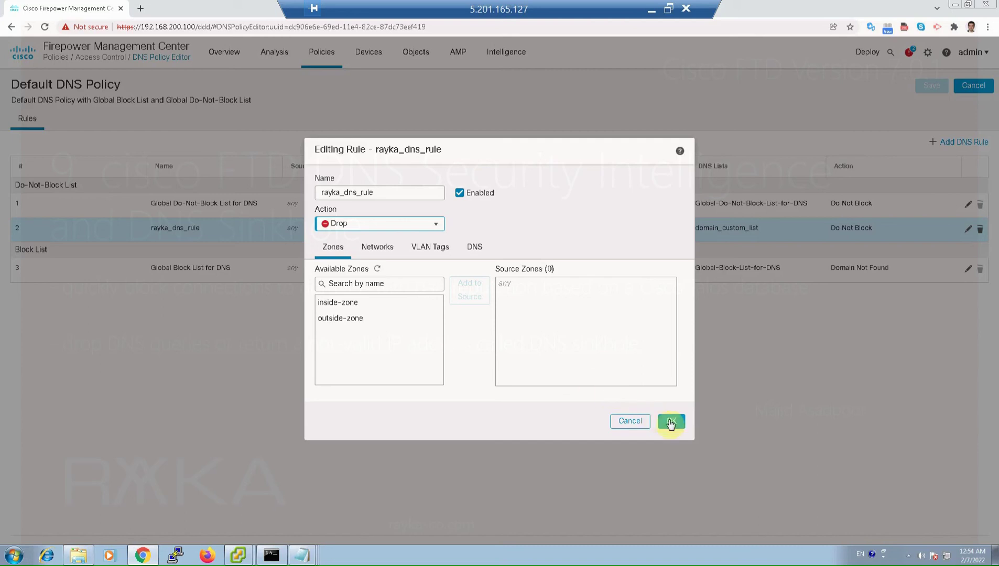
left_click(474, 251)
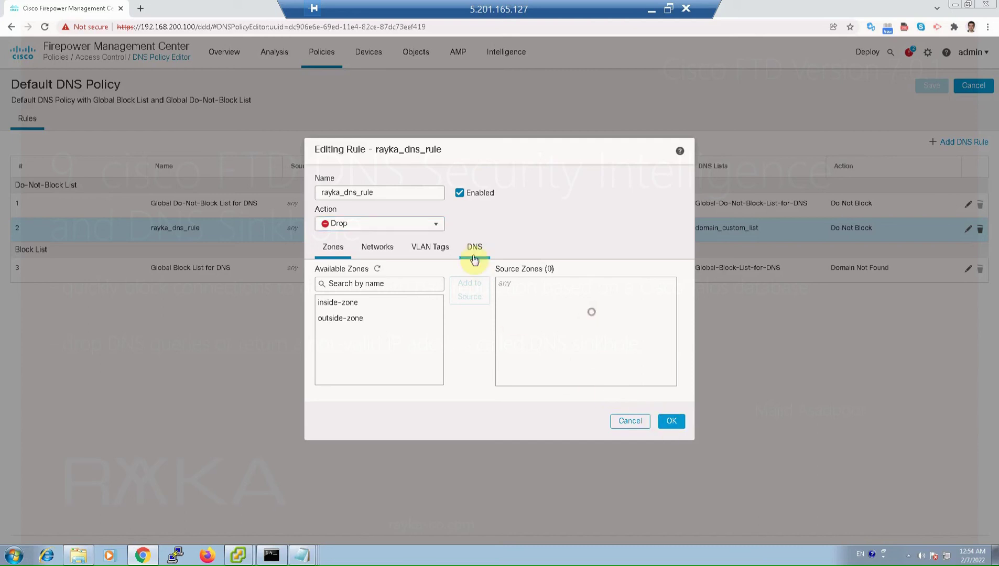
left_click(527, 284)
left_click(672, 421)
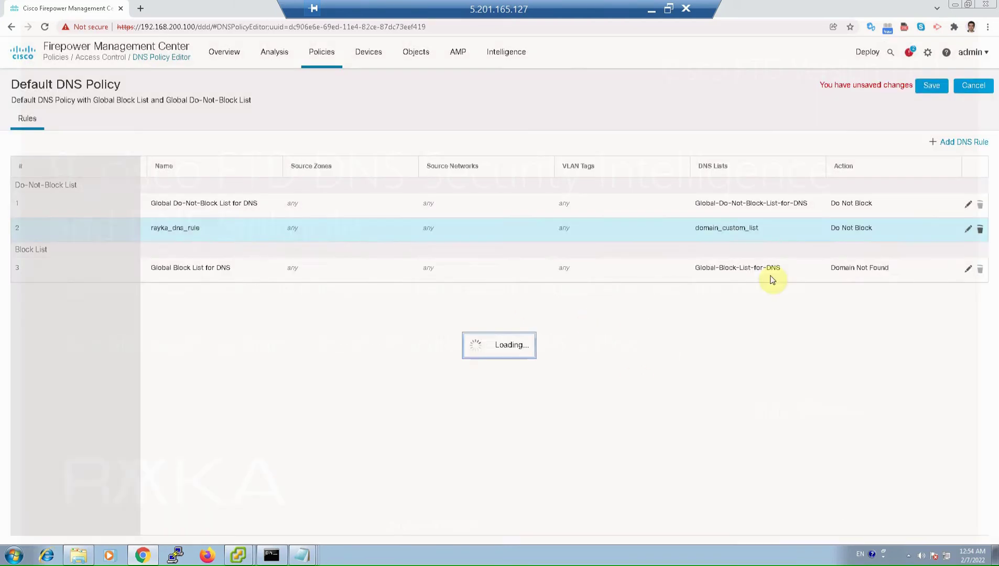
left_click(927, 87)
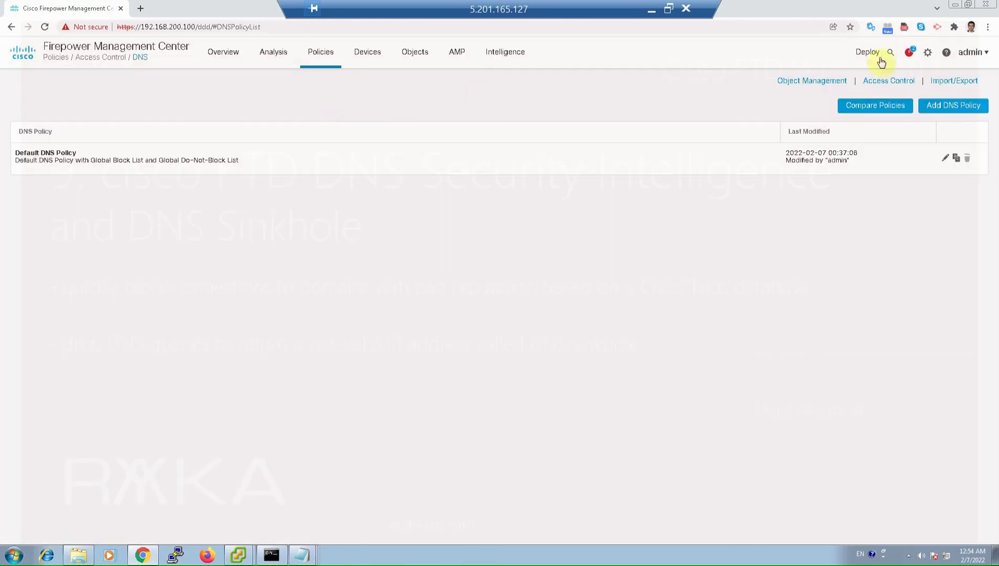
- Deploy the pending DNS policy change to the FTD device 192.168.200.101
left_click(870, 57)
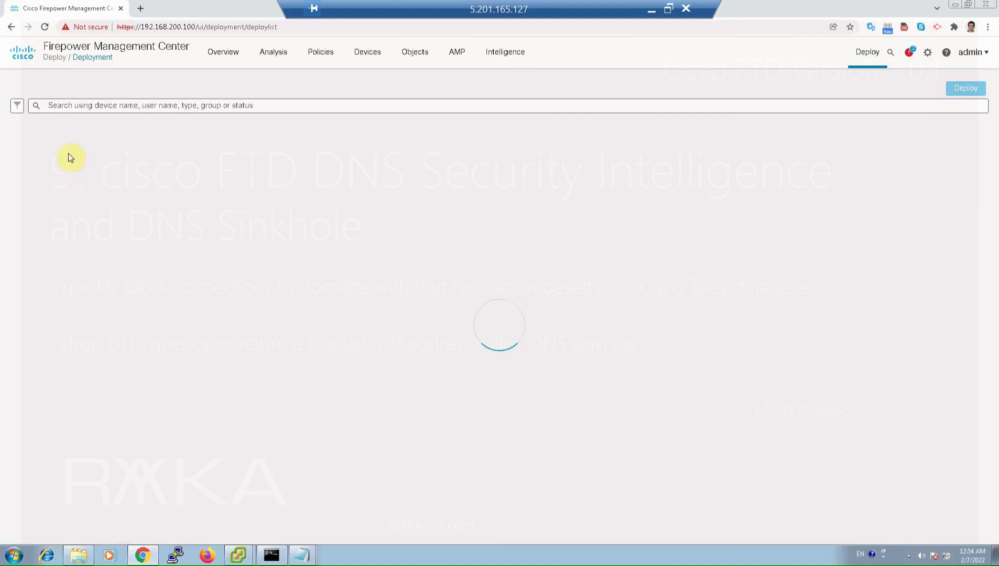
left_click(38, 143)
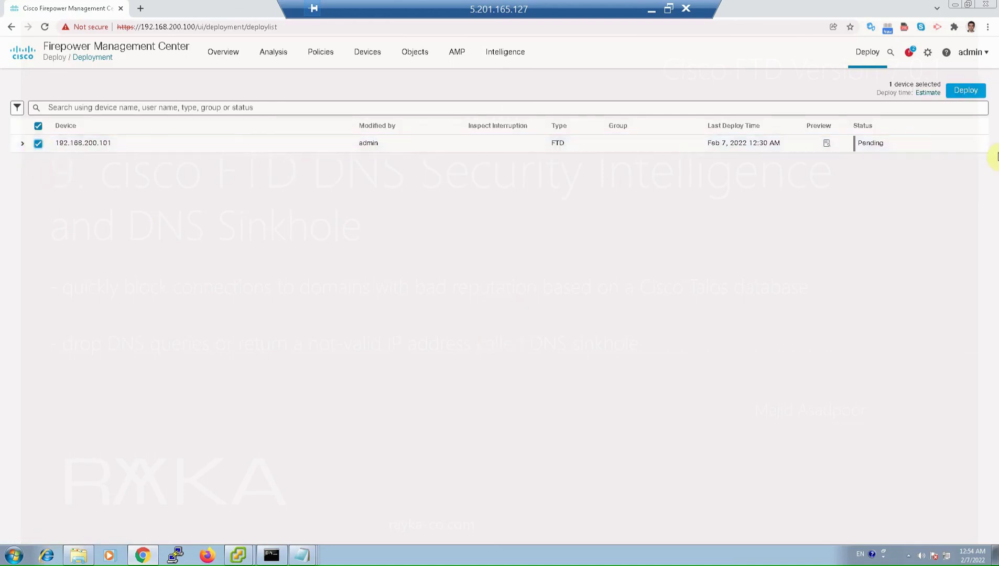
left_click(964, 91)
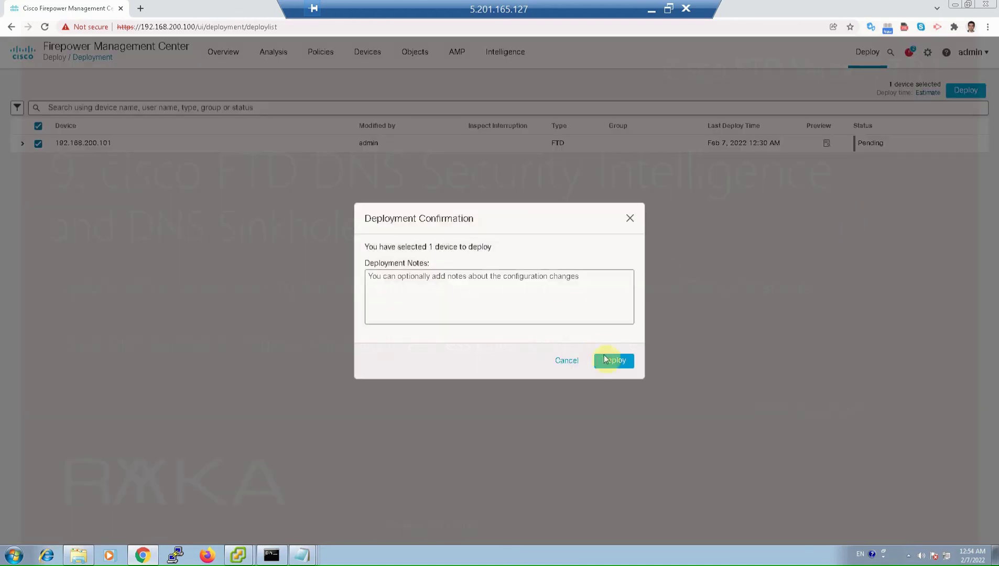
left_click(608, 360)
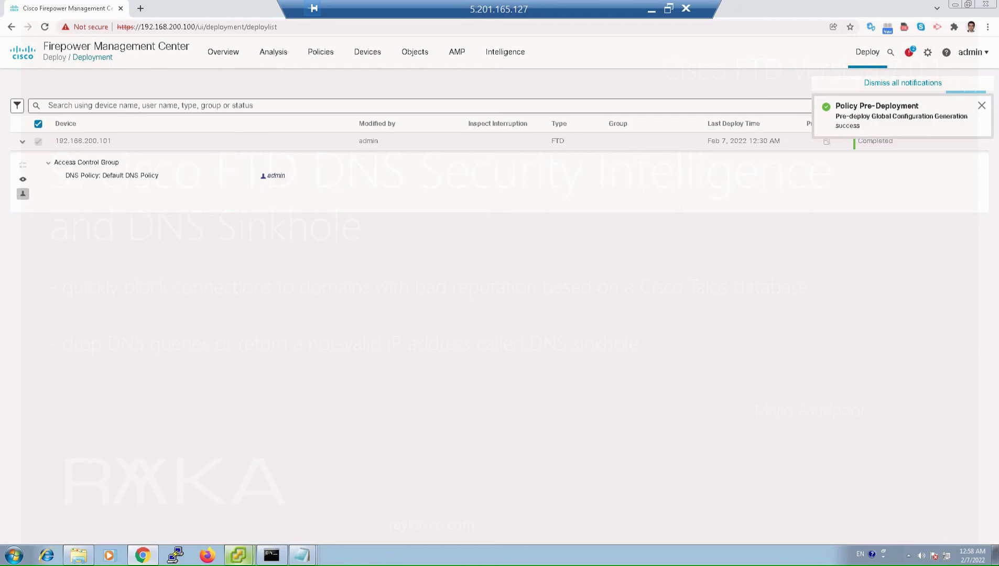
- Switch to the Windows7-Test virtual machine and resolve cisco.com again in the open nslookup session
mouse_move(238, 555)
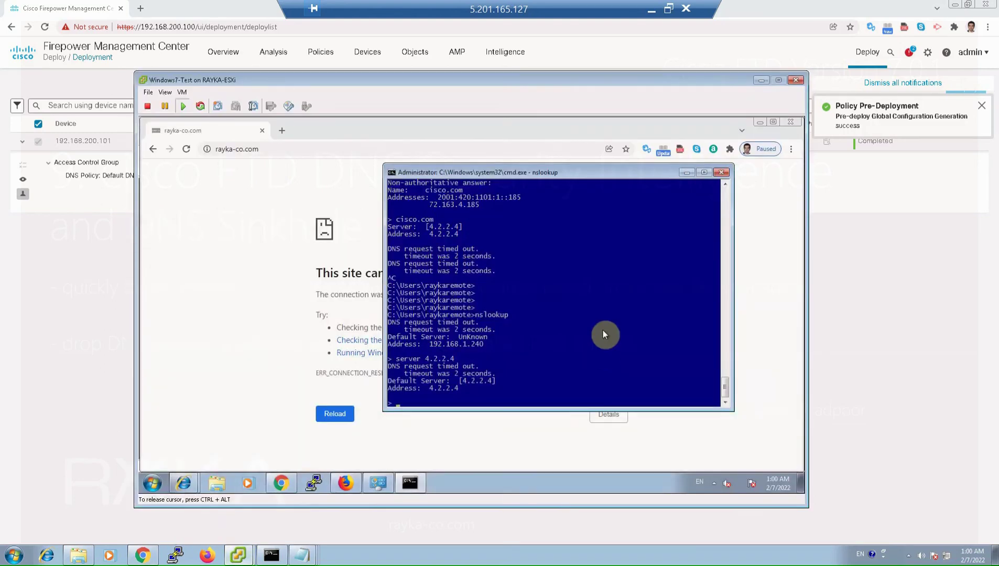
key("Return")
key("Up")
key("Up")
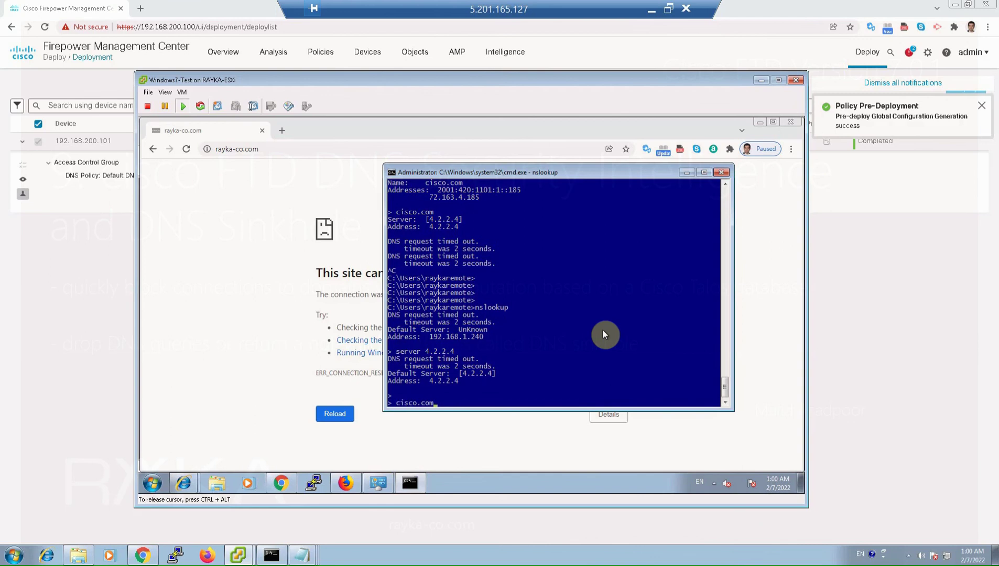
key("Return")
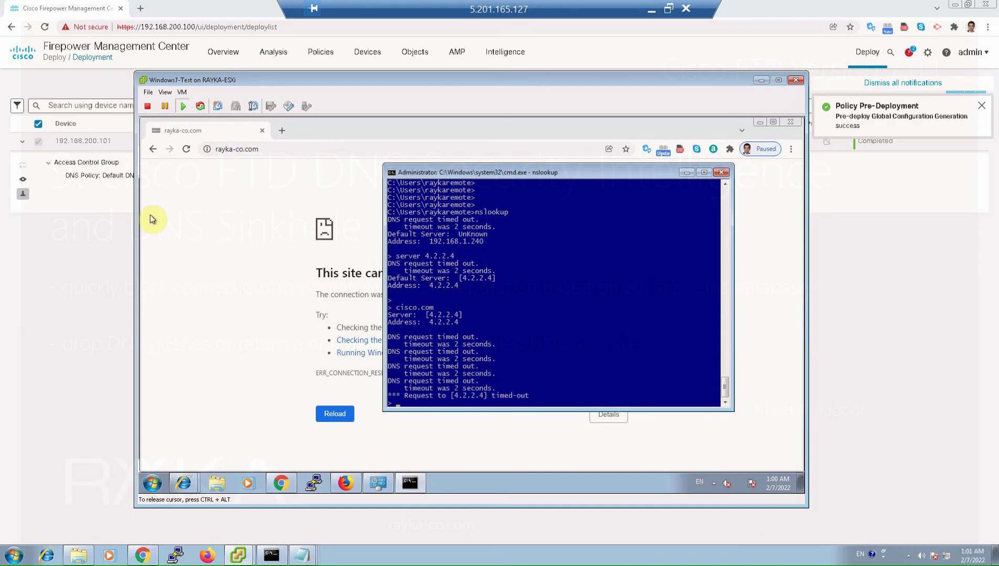
- Return to Firepower Management Center and search the connection events for the DNS query cisco.com
left_click(77, 341)
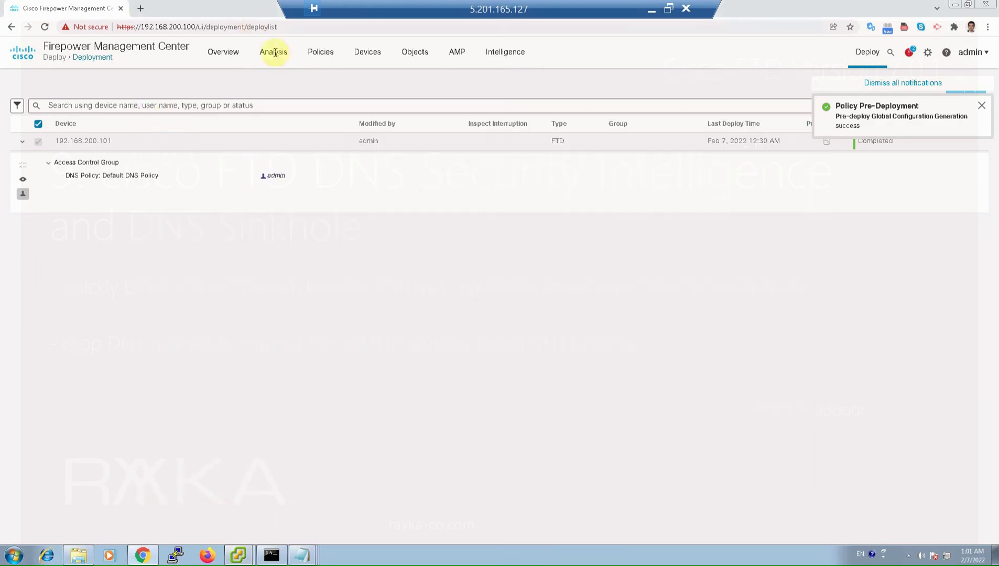
left_click(274, 52)
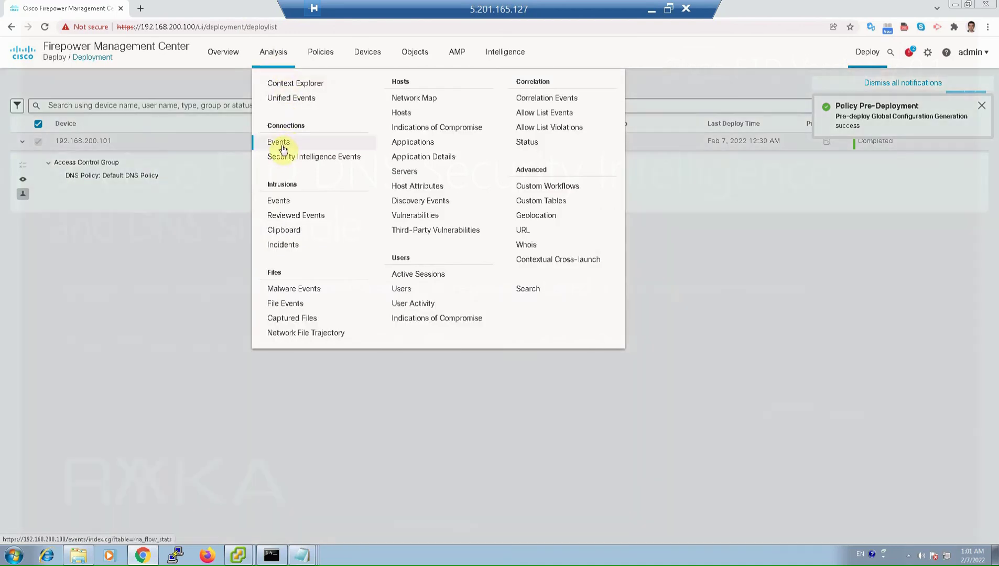
left_click(283, 148)
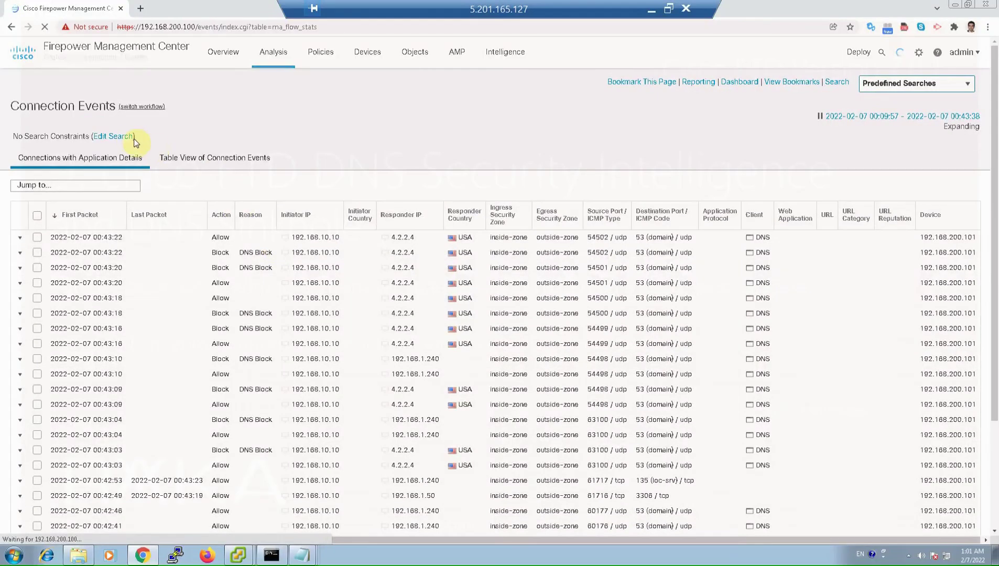
left_click(464, 202)
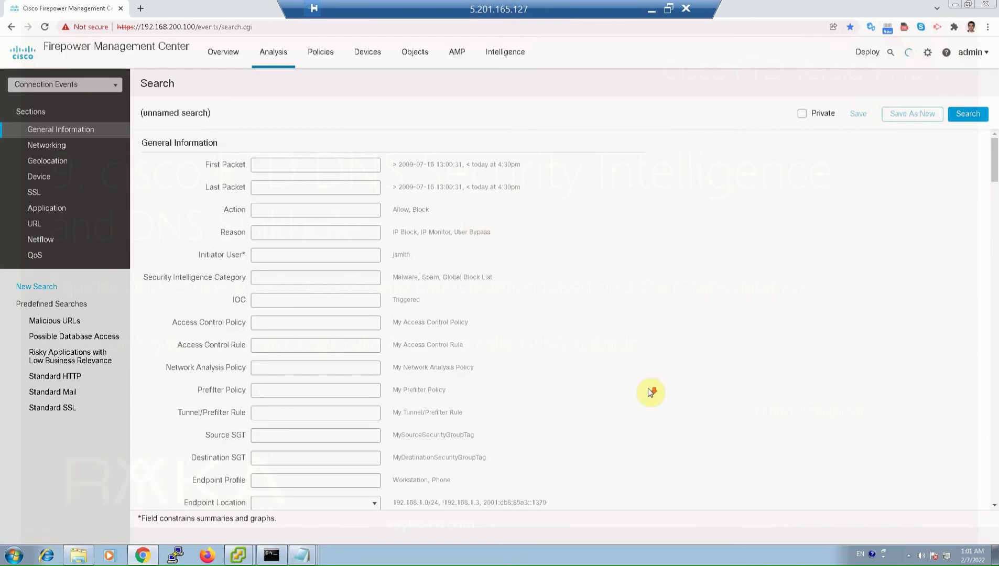
scroll(651, 392, "down", 20)
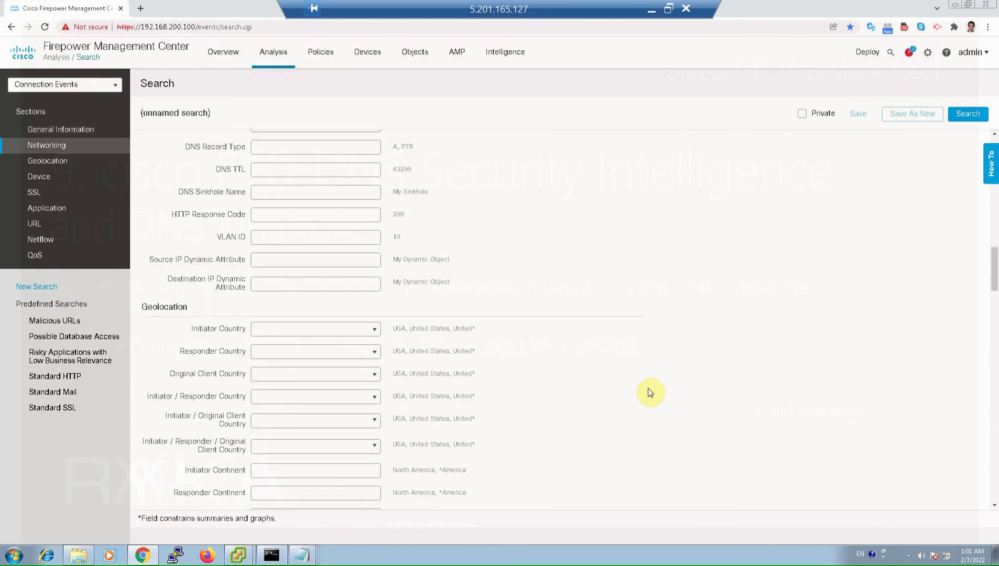
key("ctrl+f")
left_click(354, 318)
type("i")
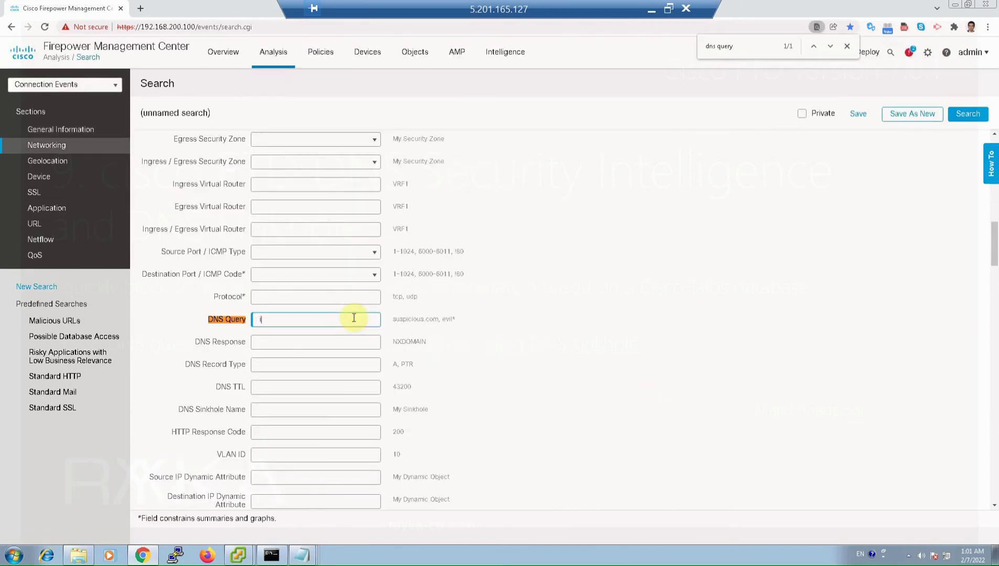
type("cisco.com")
left_click(960, 114)
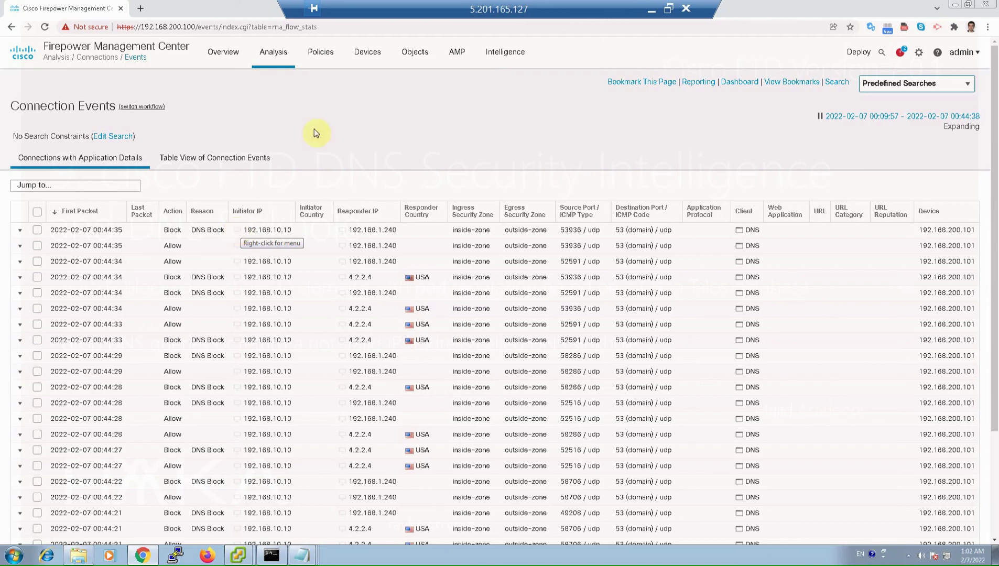
- Set the action of rayka_dns_rule in the Default DNS Policy to Domain Not Found and save the policy
mouse_move(320, 55)
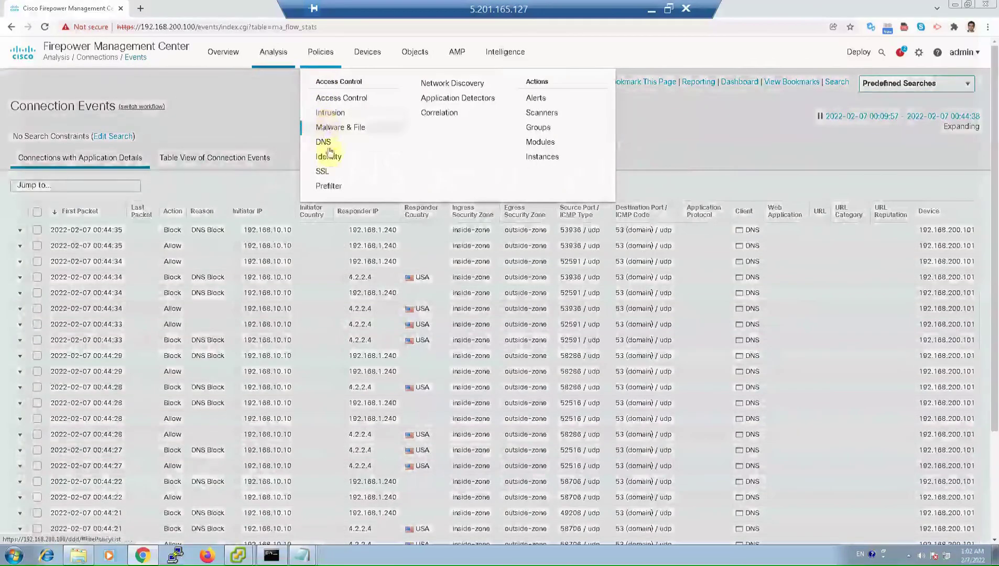
left_click(409, 186)
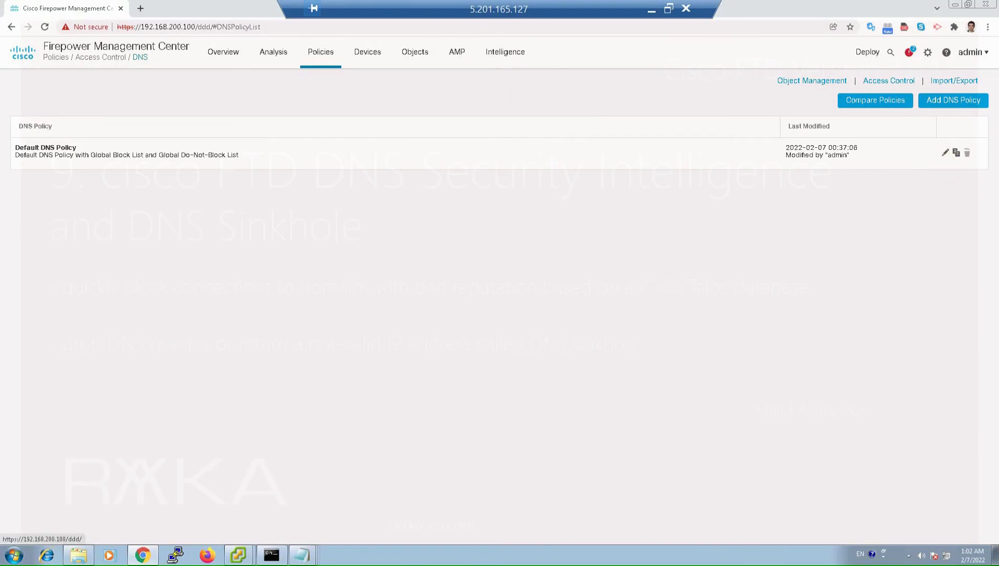
left_click(946, 153)
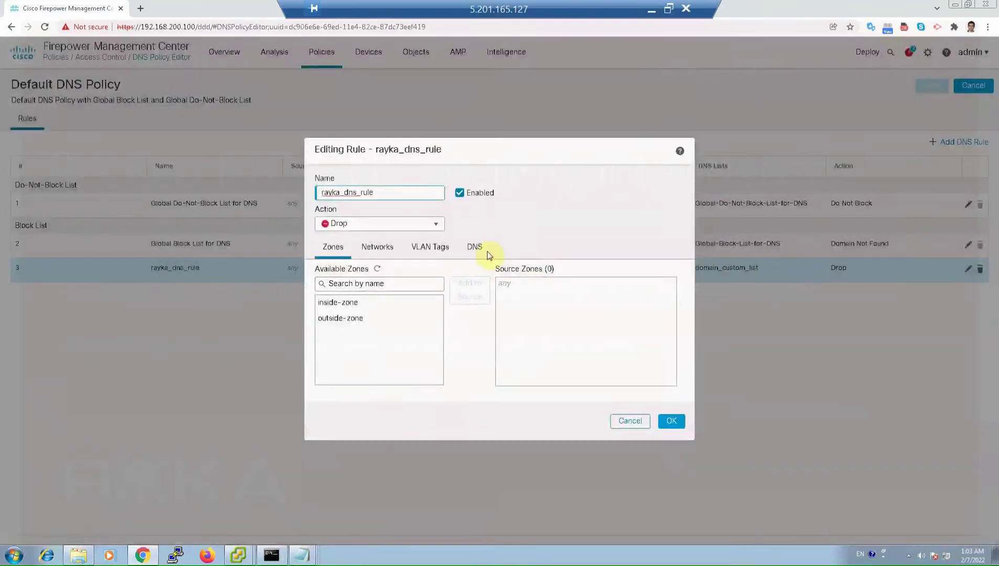
left_click(481, 250)
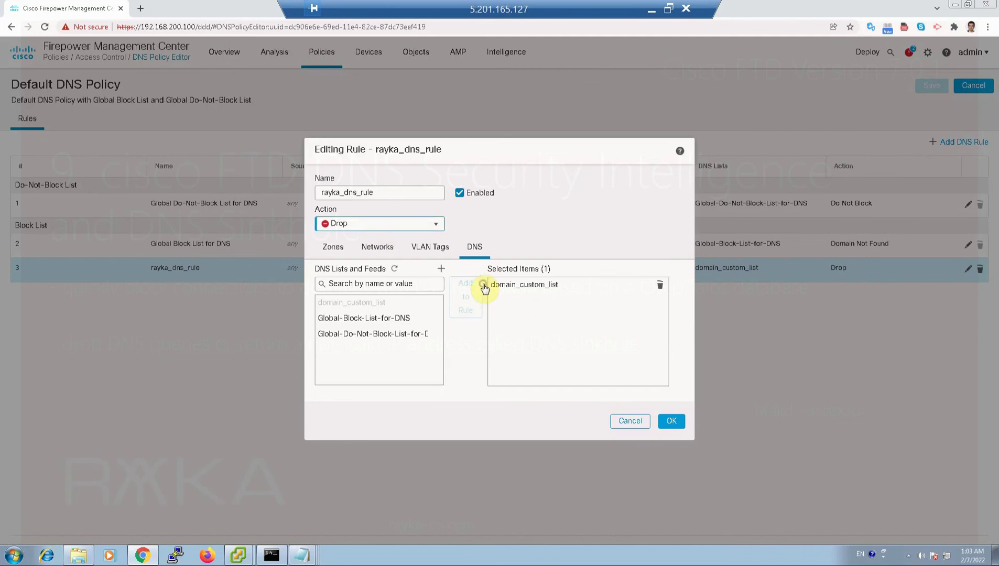
left_click(384, 225)
left_click(455, 332)
left_click(681, 421)
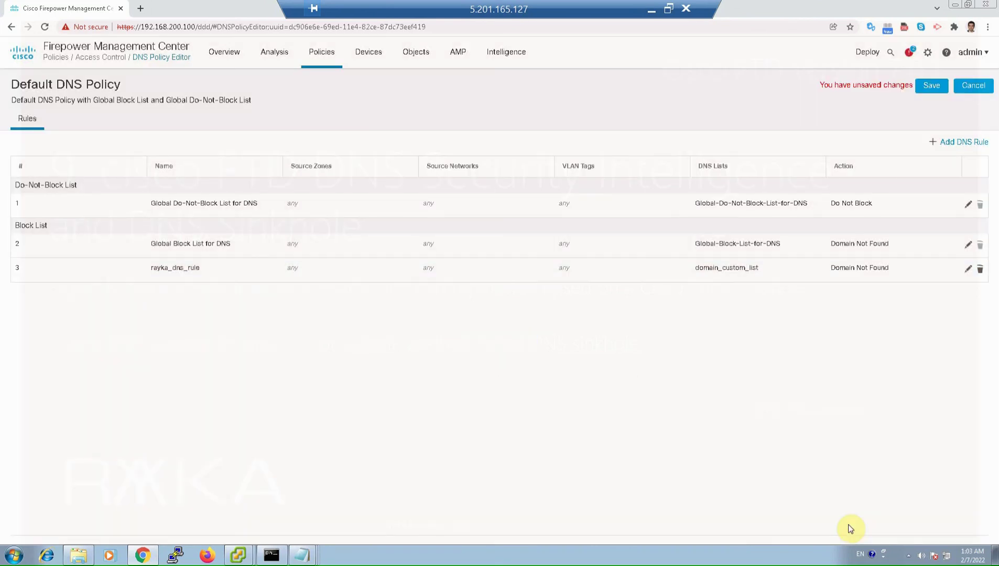
left_click(931, 85)
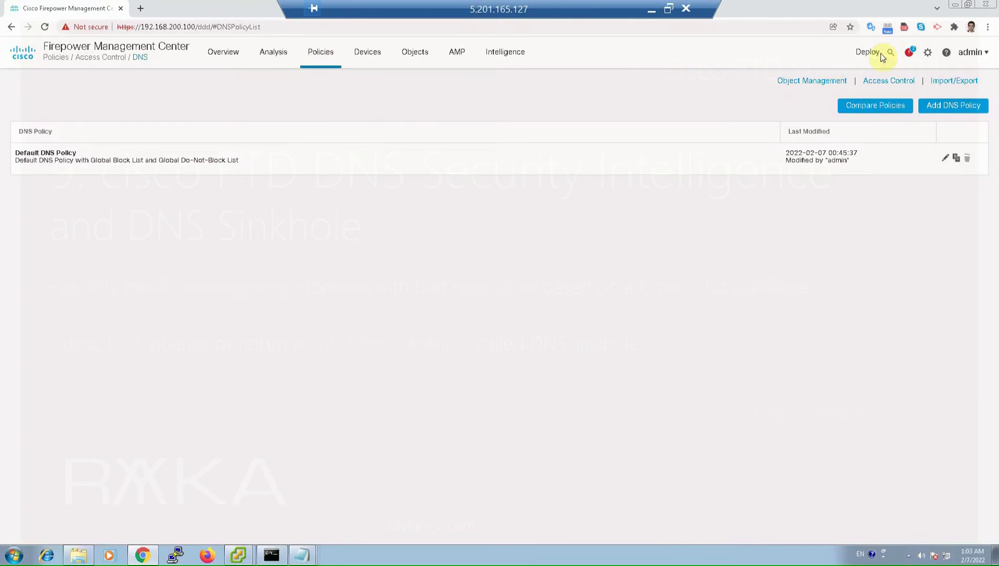
- Deploy the updated DNS policy to the FTD device 192.168.200.101
left_click(868, 52)
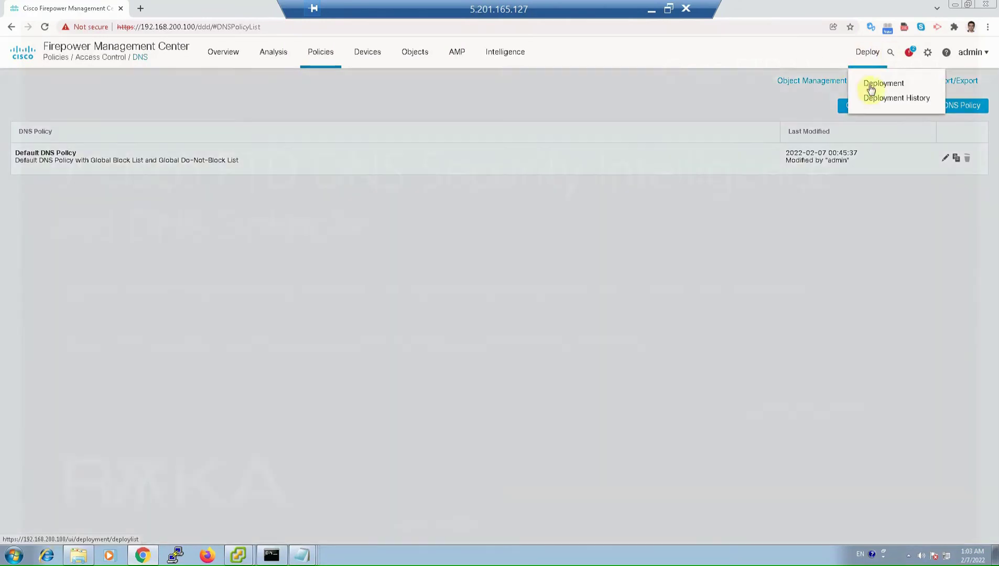
left_click(871, 88)
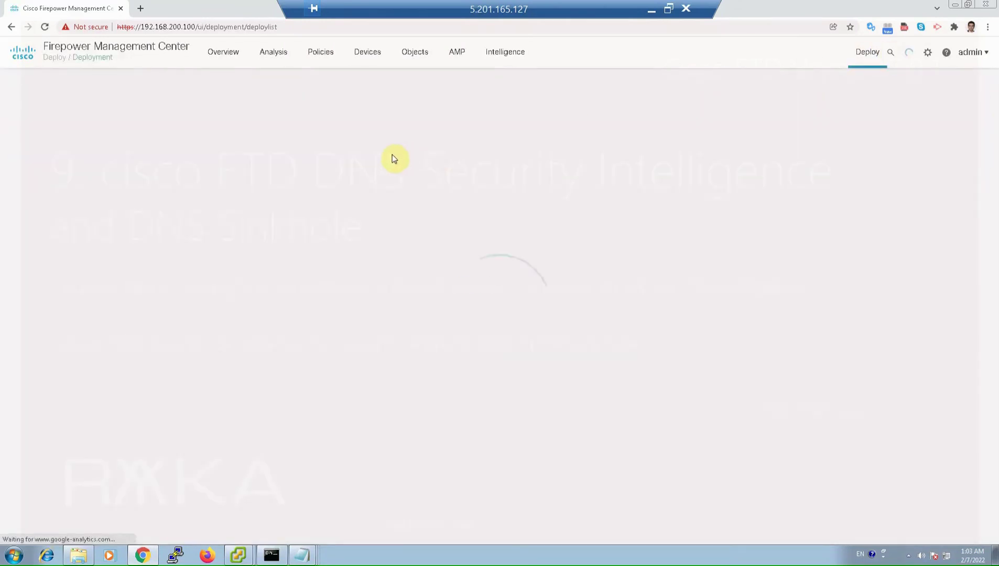
left_click(39, 142)
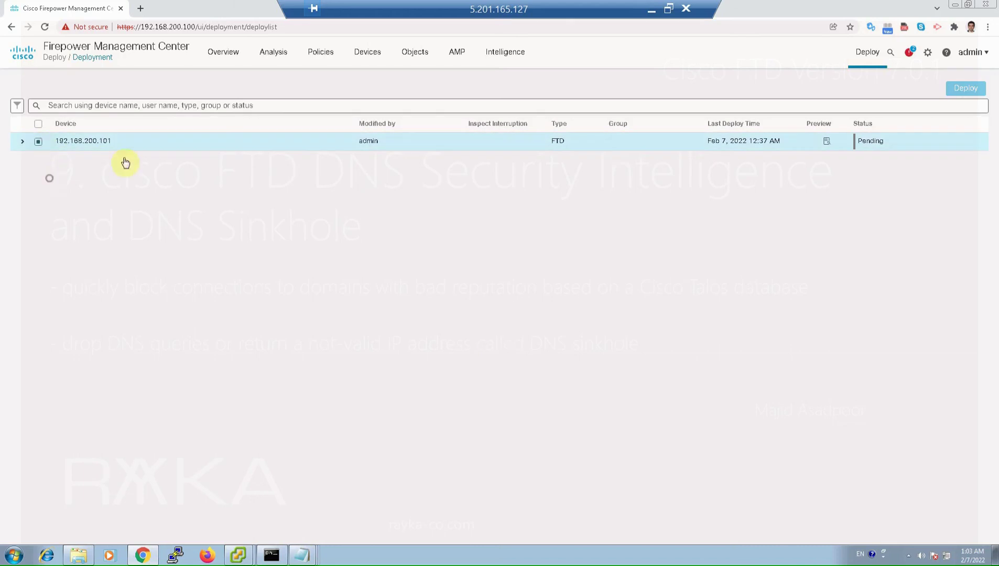
left_click(966, 90)
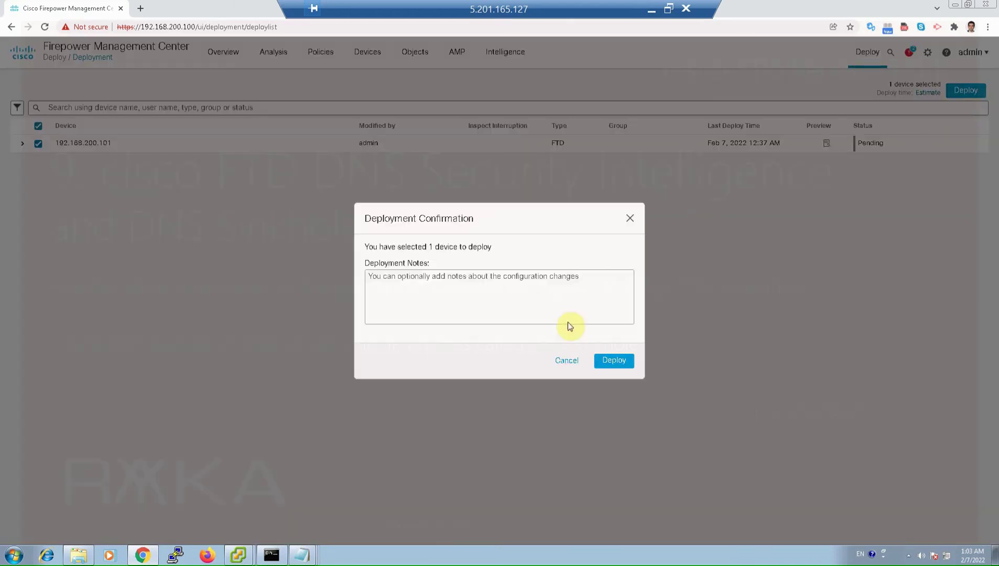
left_click(632, 365)
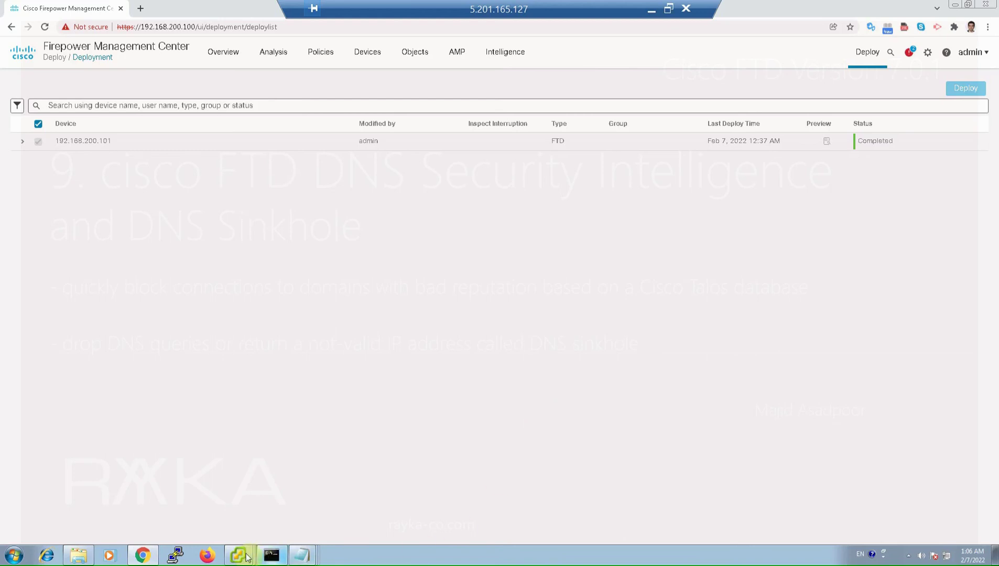
- Switch to the Windows7-Test virtual machine, resolve cisco.com again in the open nslookup session and examine the reply
mouse_move(238, 554)
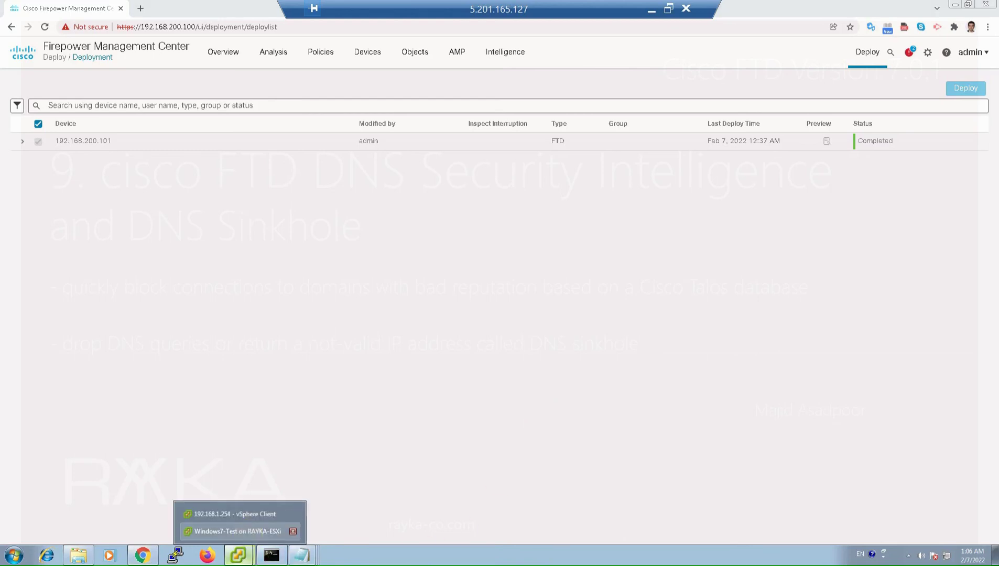
left_click(246, 530)
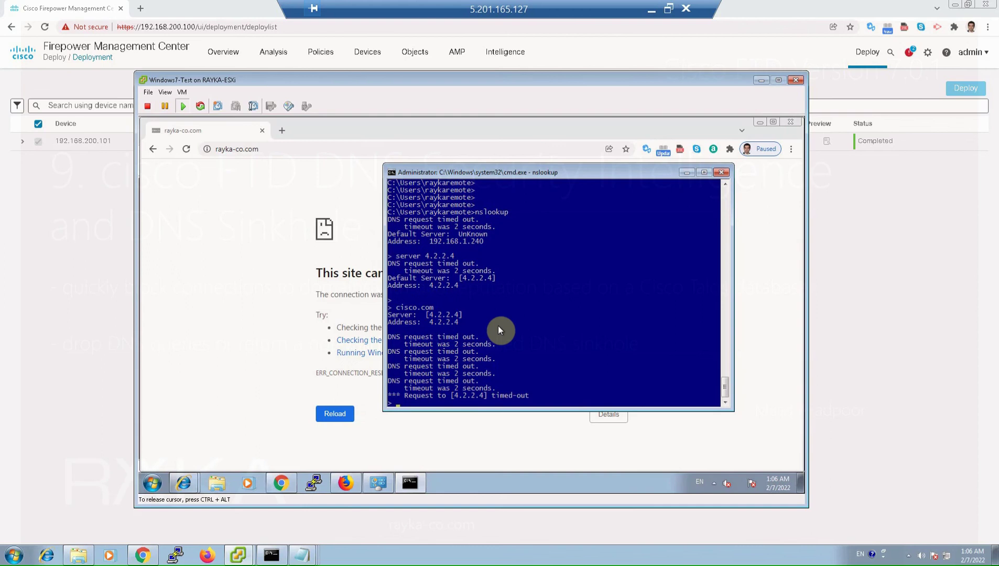
key("Up")
key("Return")
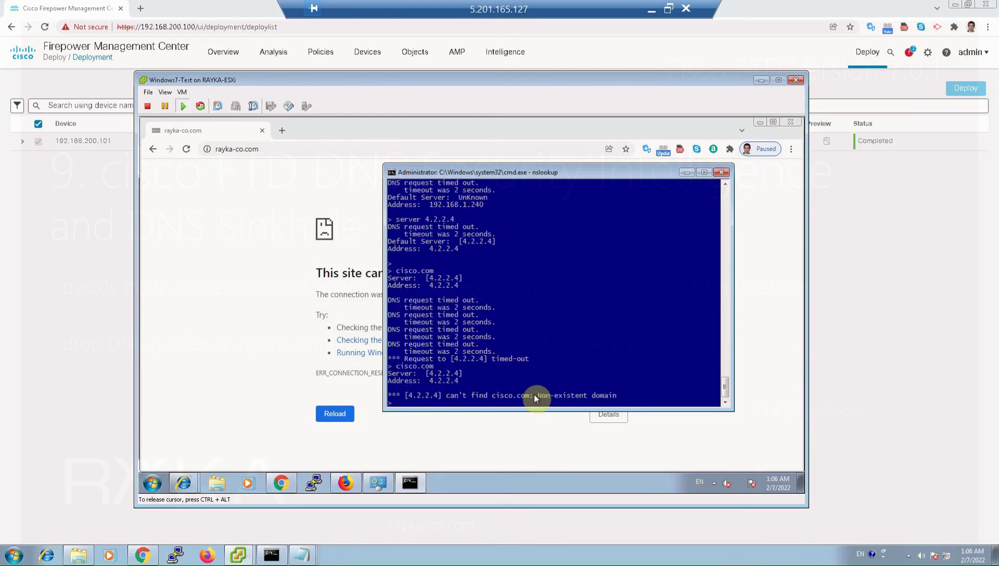
left_click_drag(535, 395, 616, 402)
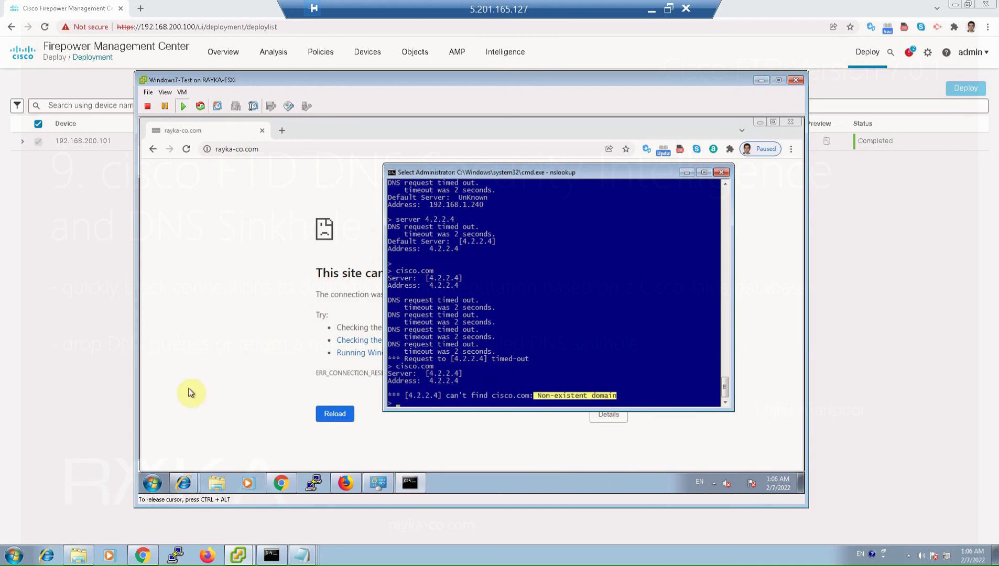
- Return to Firepower Management Center and check the action and reason of the latest DNS queries in the connection events
left_click(132, 464)
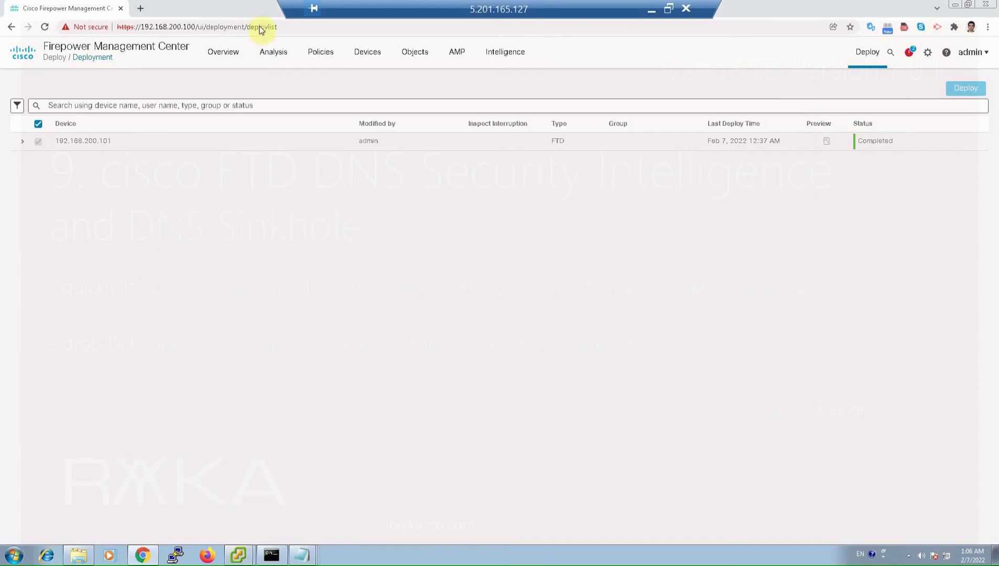
mouse_move(279, 96)
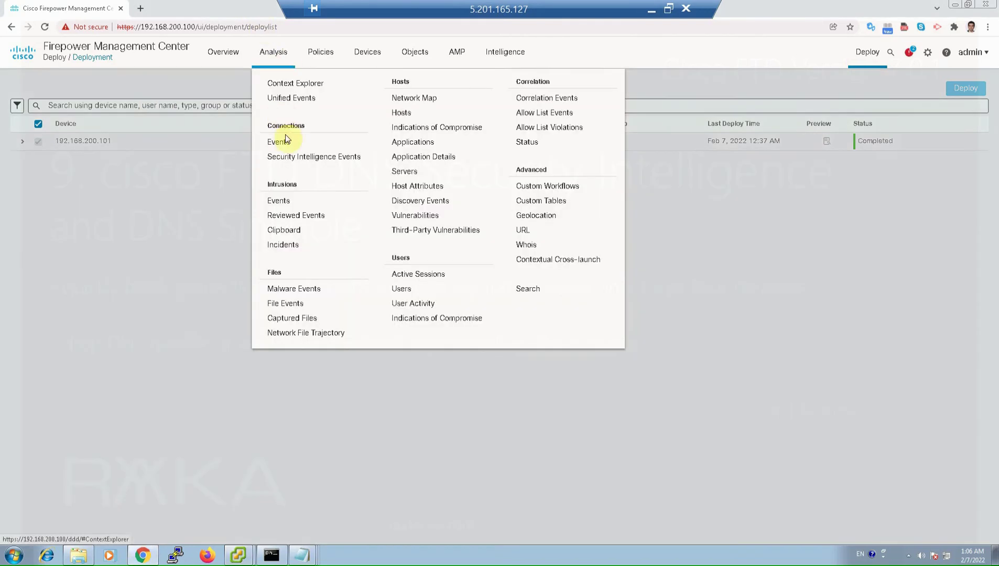
left_click(352, 176)
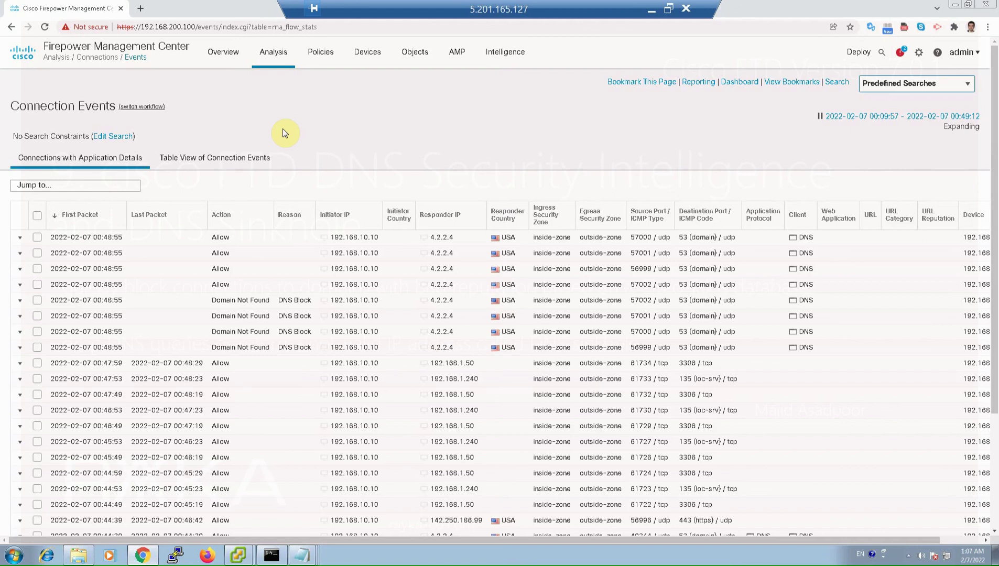
- Go to the sinkhole objects in Object Management and start adding a new sinkhole
mouse_move(412, 66)
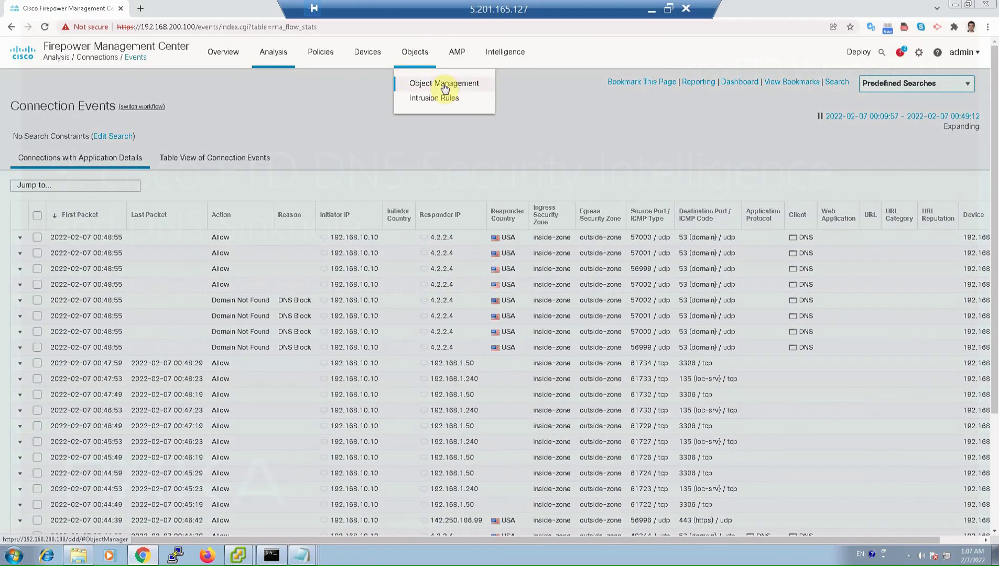
left_click(554, 108)
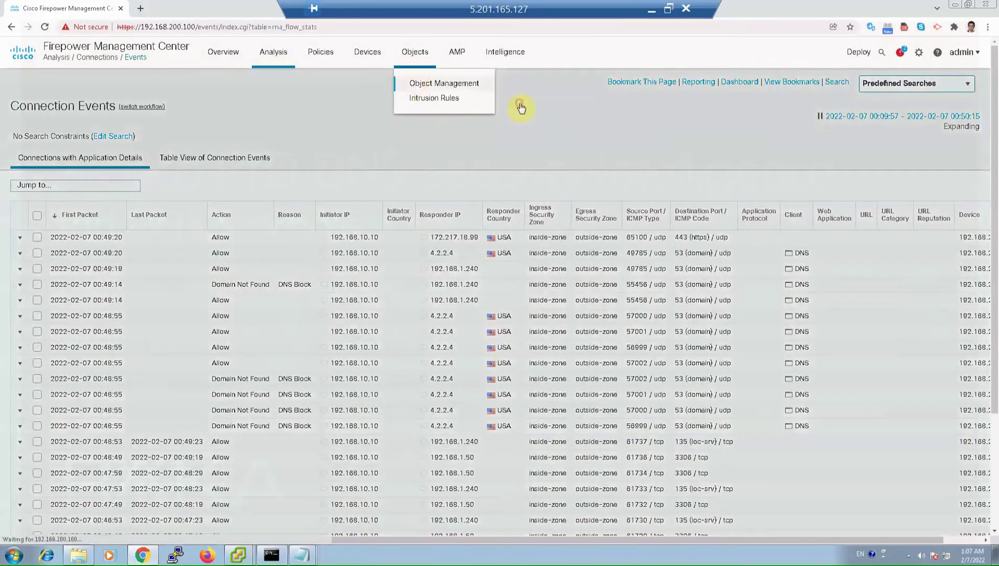
left_click(520, 103)
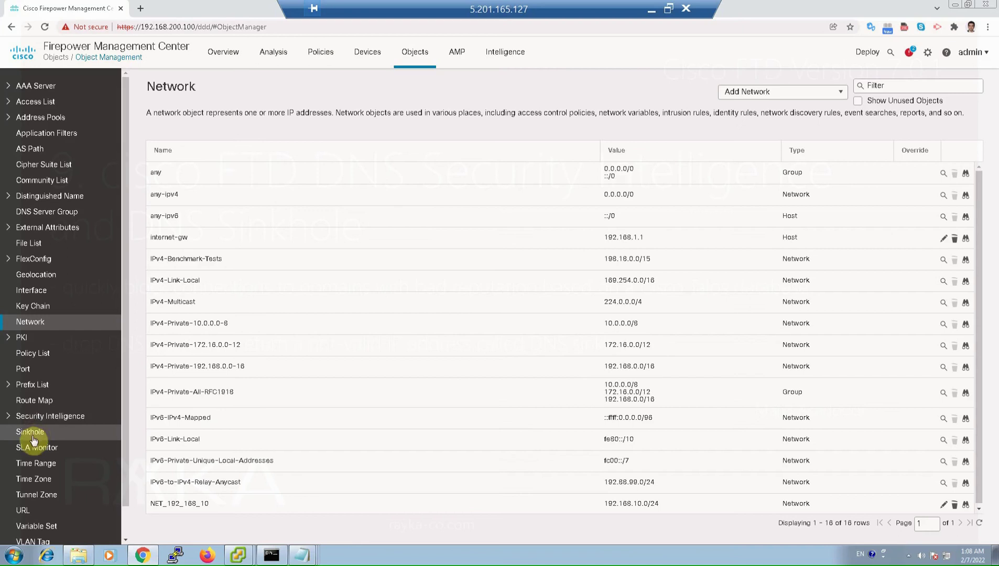
left_click(31, 433)
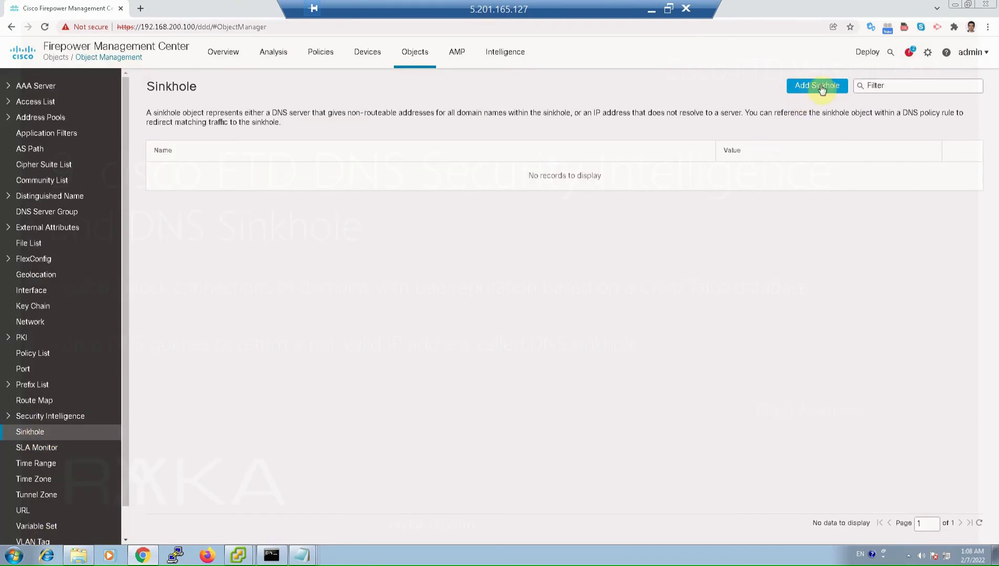
left_click(820, 86)
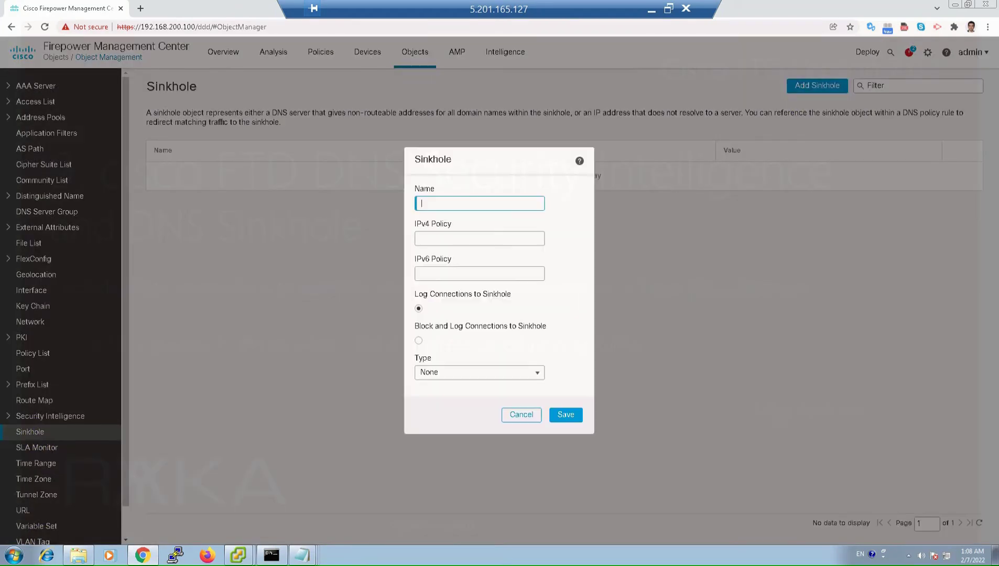
- Save the sinkhole as sinkhole_ip_address with IPv4 address 7.8.9.10 and IPv6 address ::7:8:9:A, keeping Log Connections to Sinkhole and type None
left_click(496, 238)
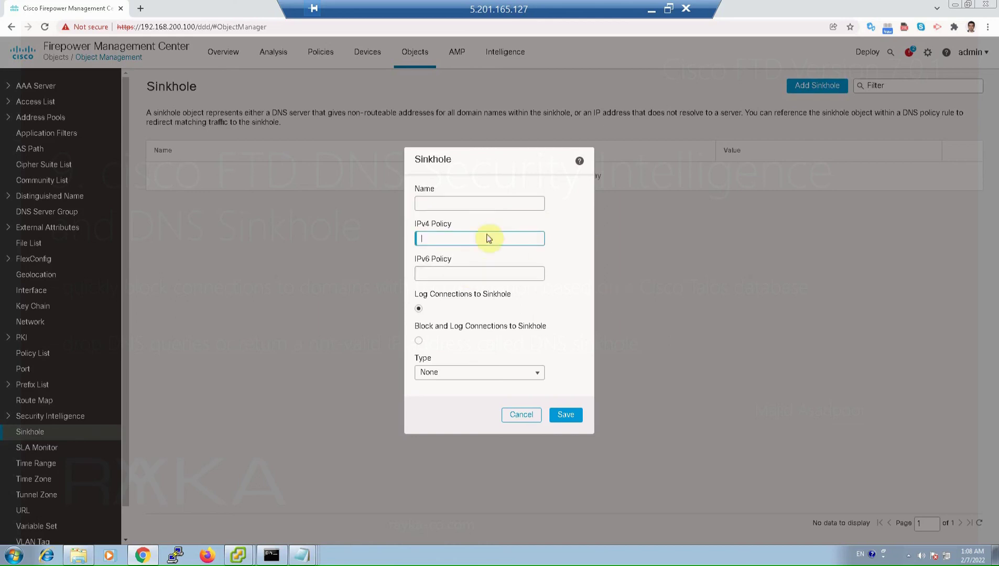
type("7.8.9.10")
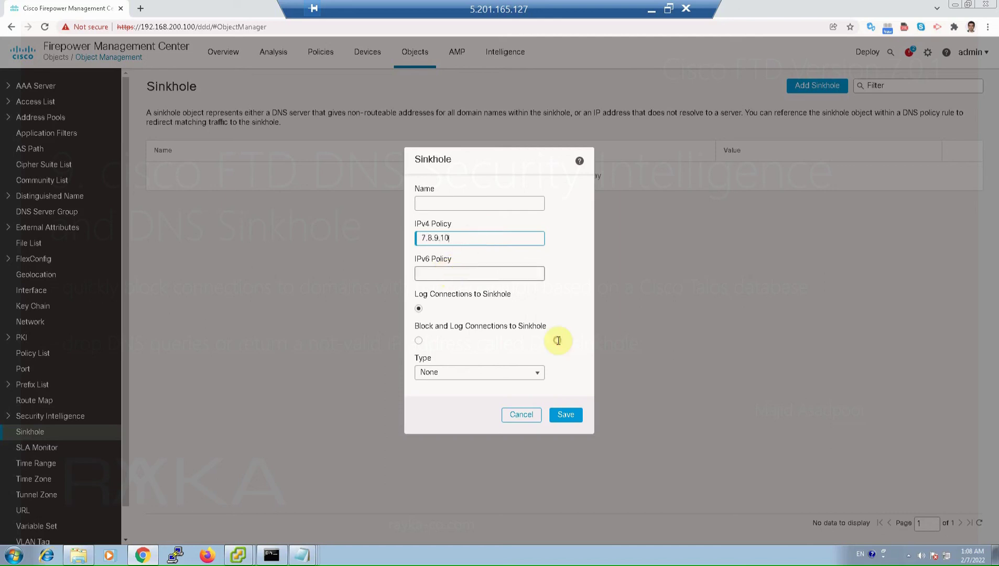
key("Tab")
type("::7:8:9:A")
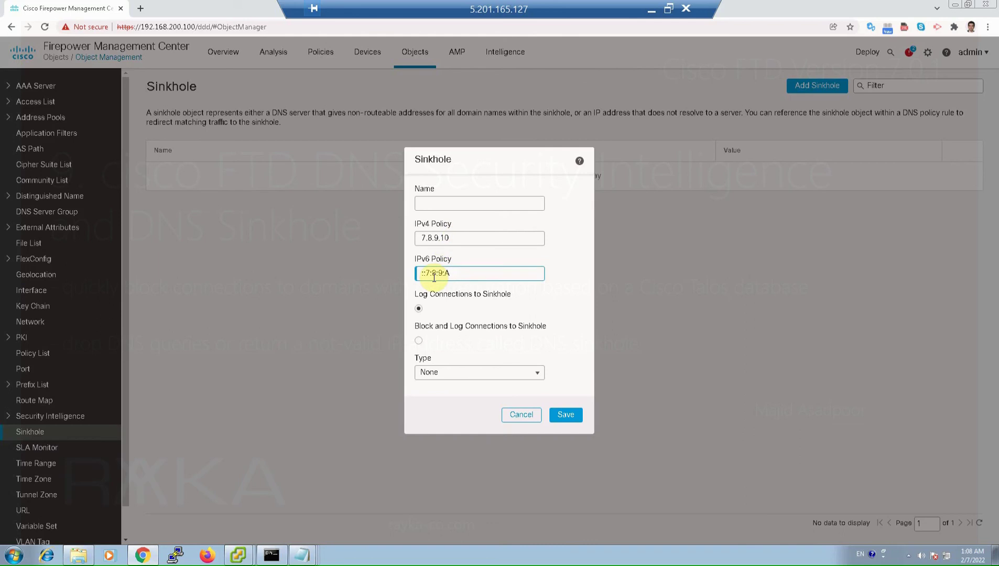
left_click(473, 205)
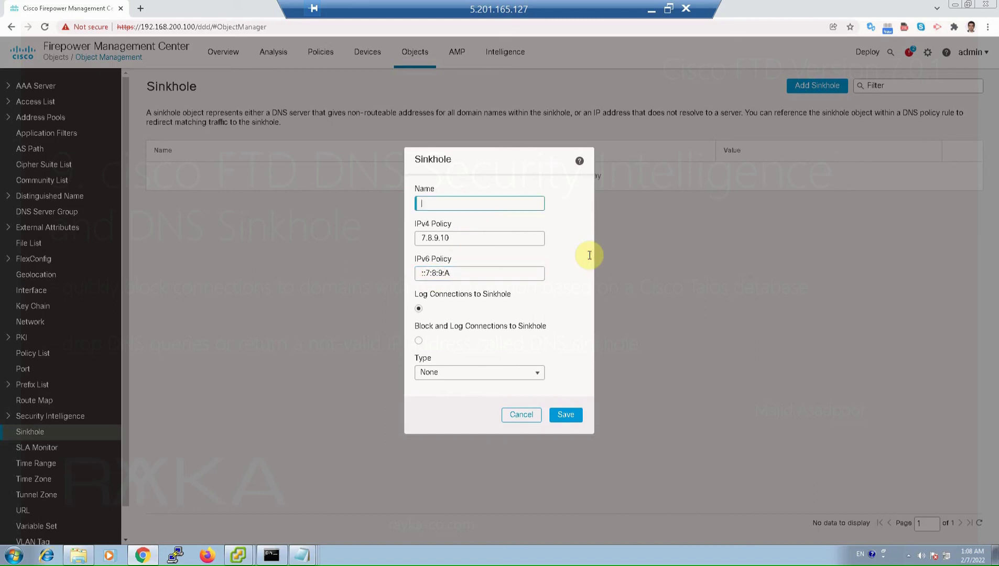
type("sinkhole_ip_address")
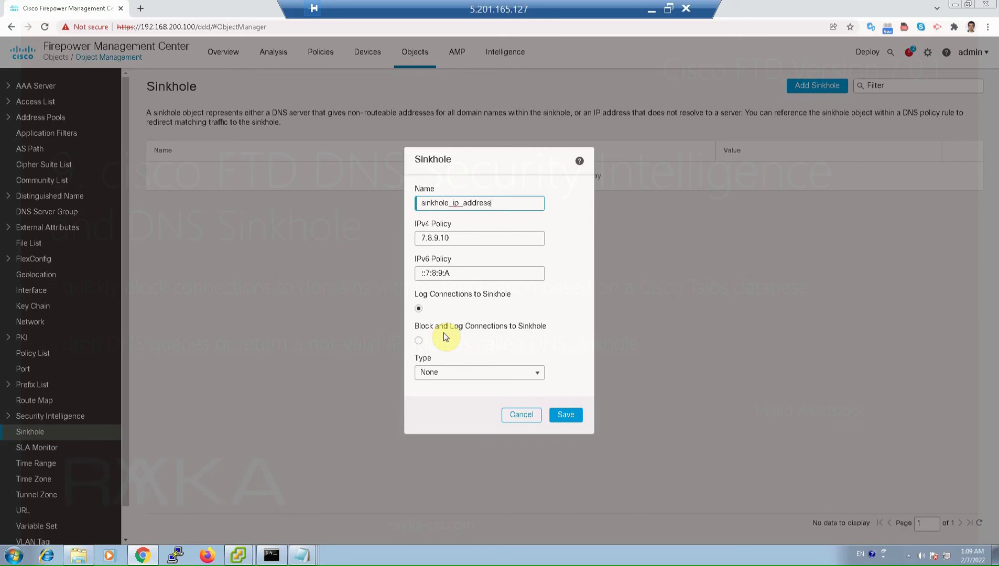
left_click(614, 467)
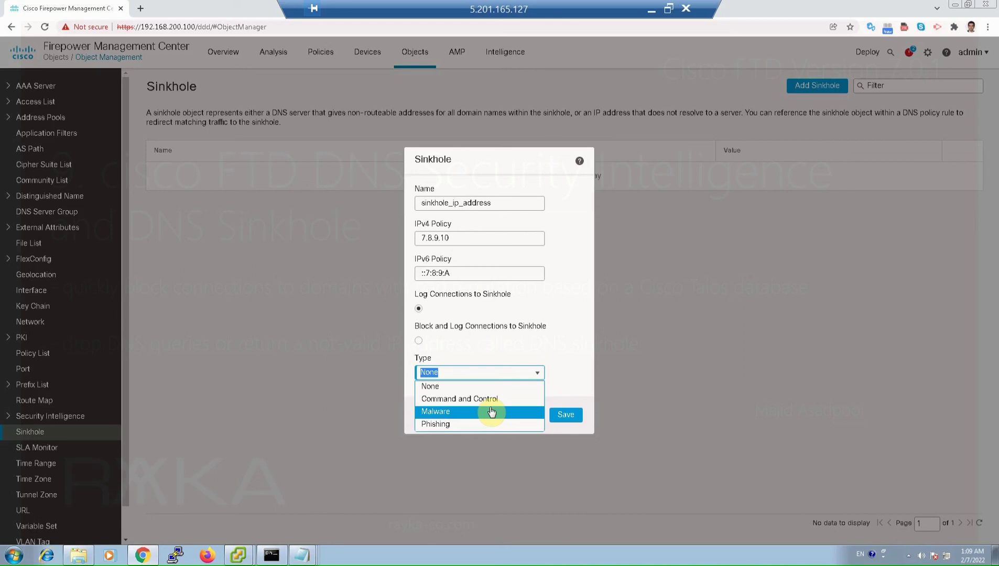
left_click(558, 357)
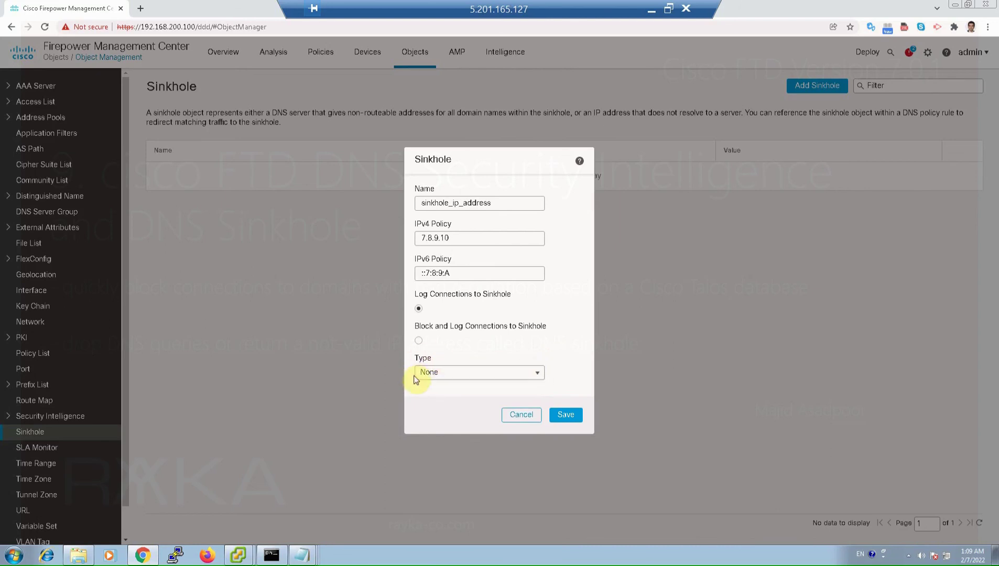
left_click(567, 415)
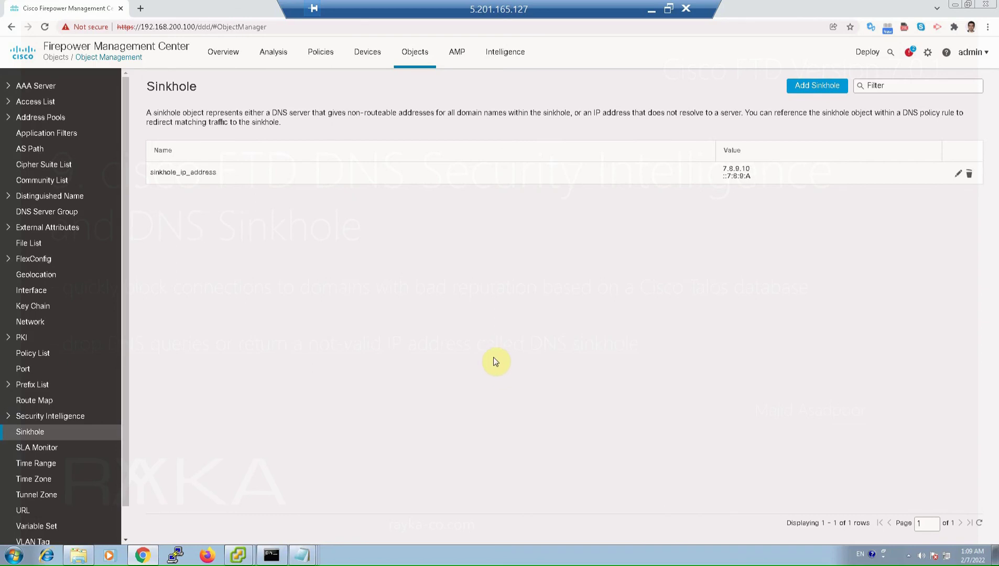
- In the Default DNS Policy, set rayka_dns_rule's action to Sinkhole with the sinkhole_ip_address object and save the policy
left_click(322, 52)
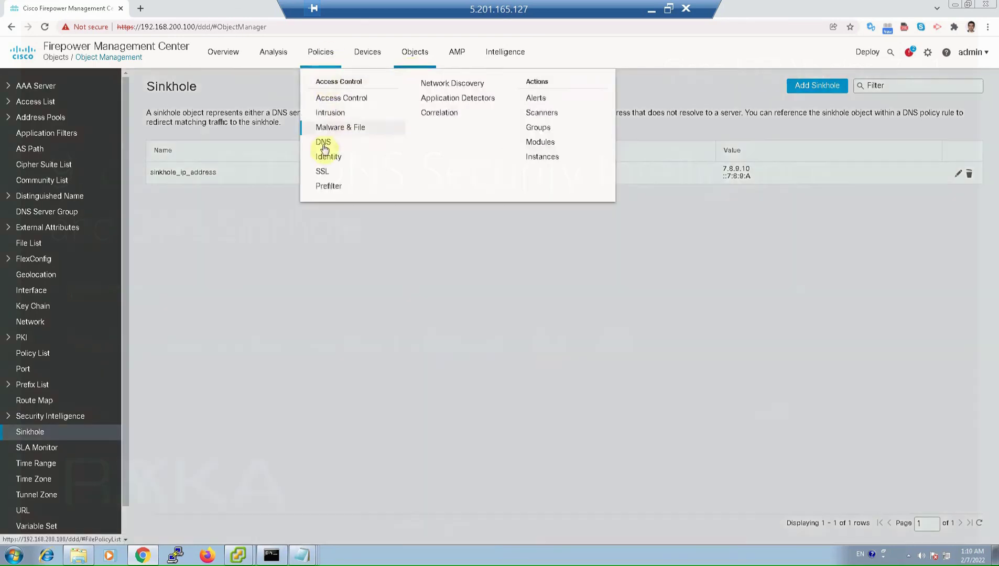
left_click(324, 145)
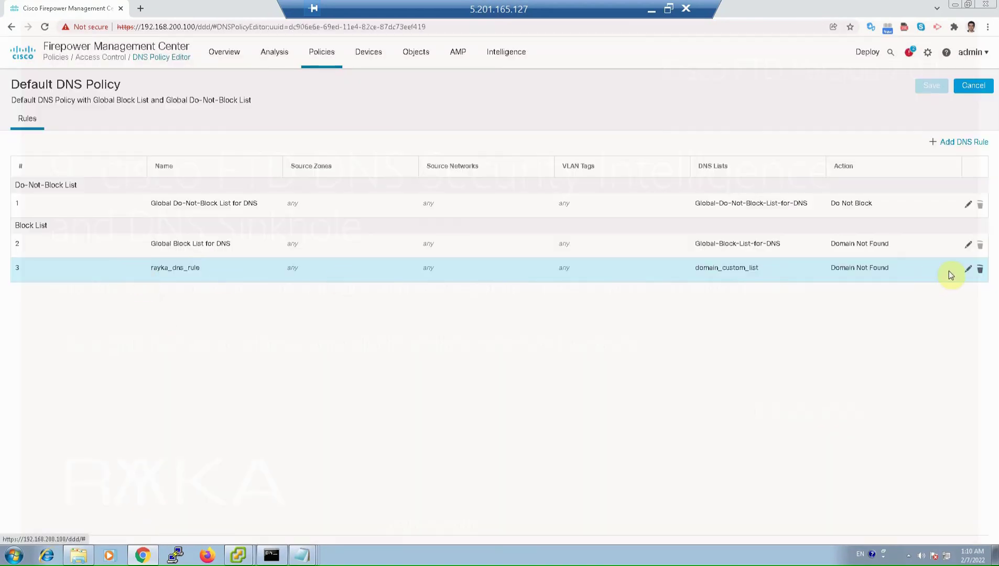
left_click(967, 269)
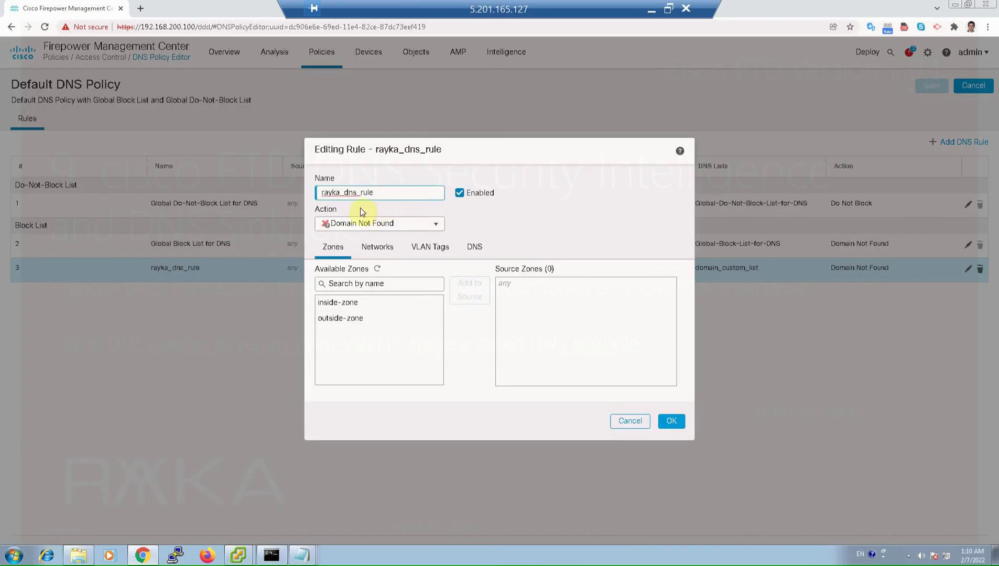
left_click(464, 287)
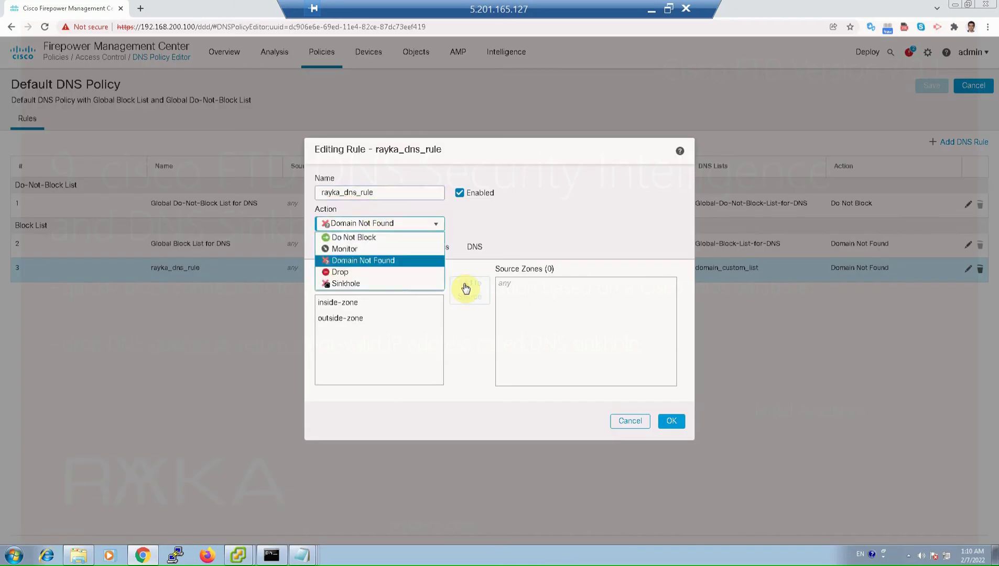
left_click(355, 284)
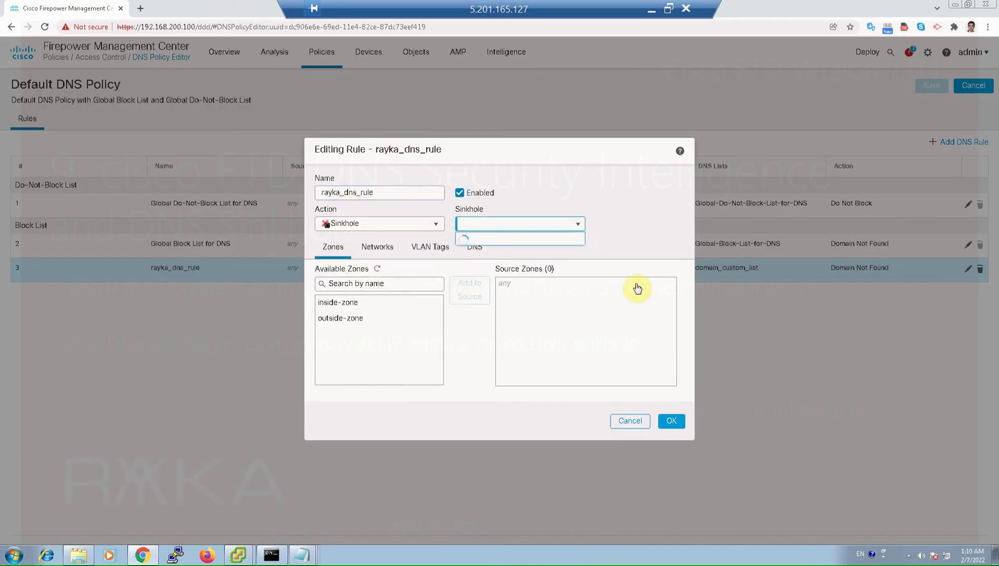
left_click(510, 225)
left_click(498, 238)
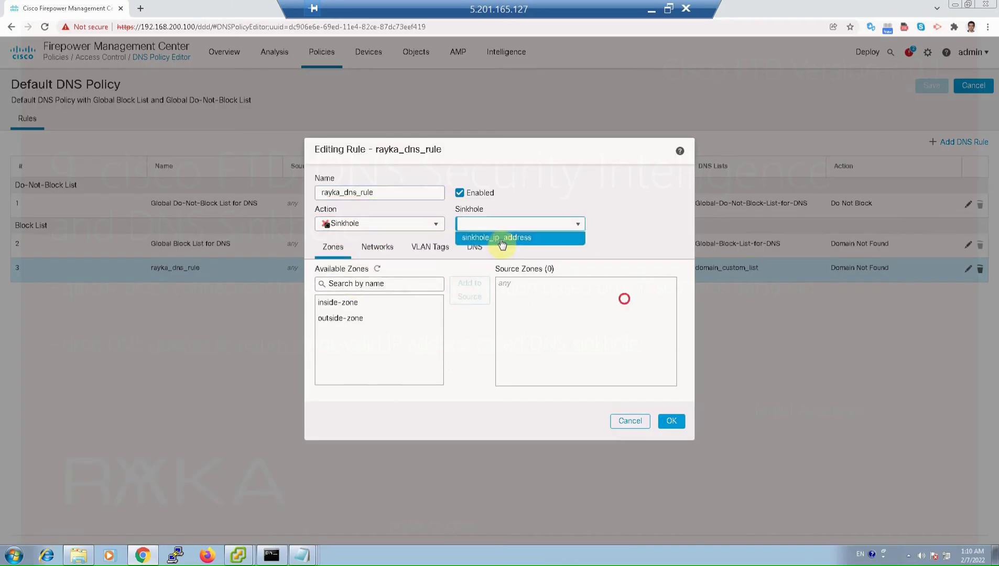
left_click(671, 422)
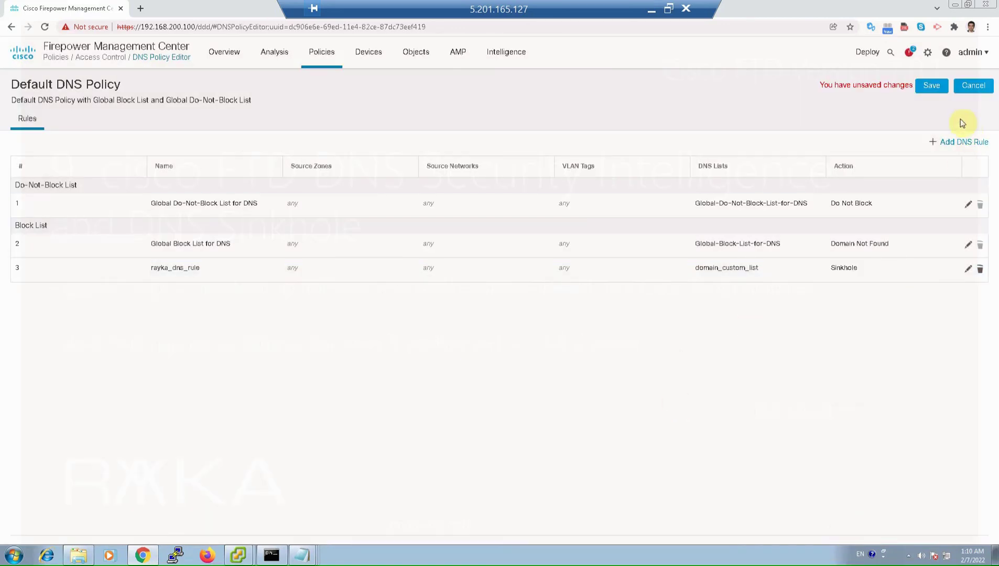
left_click(931, 85)
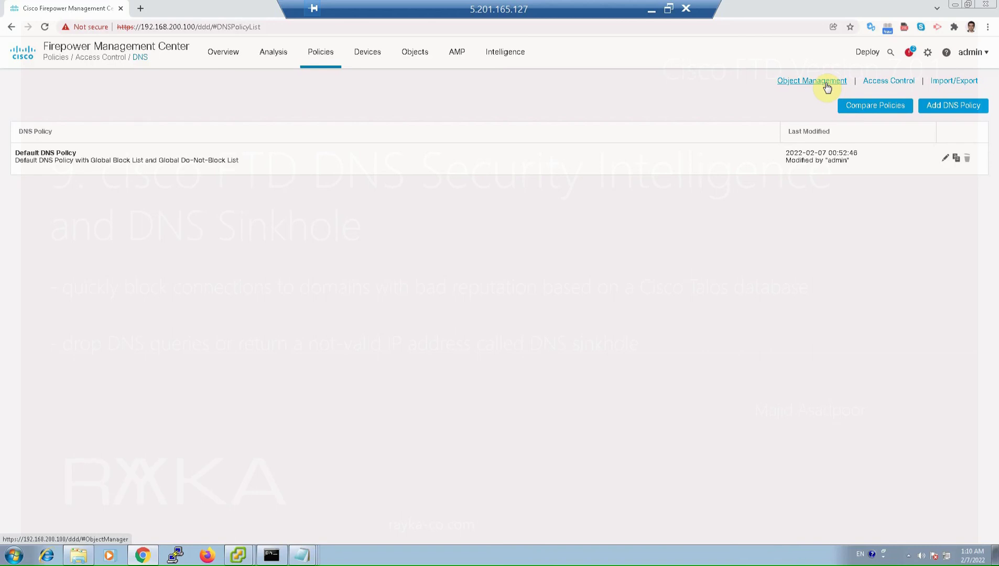
- Deploy the sinkhole policy change to the FTD device 192.168.200.101
left_click(868, 52)
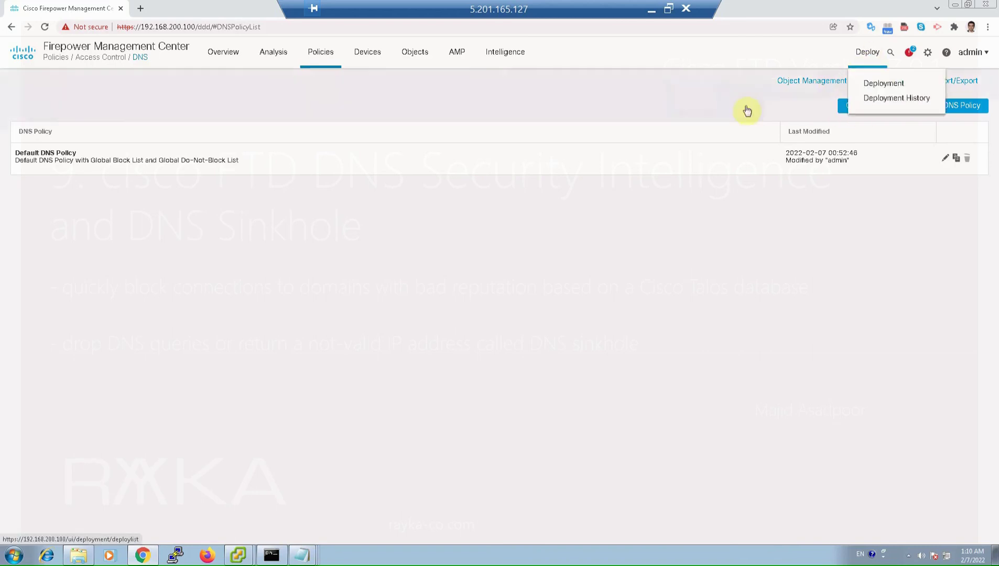
left_click(915, 98)
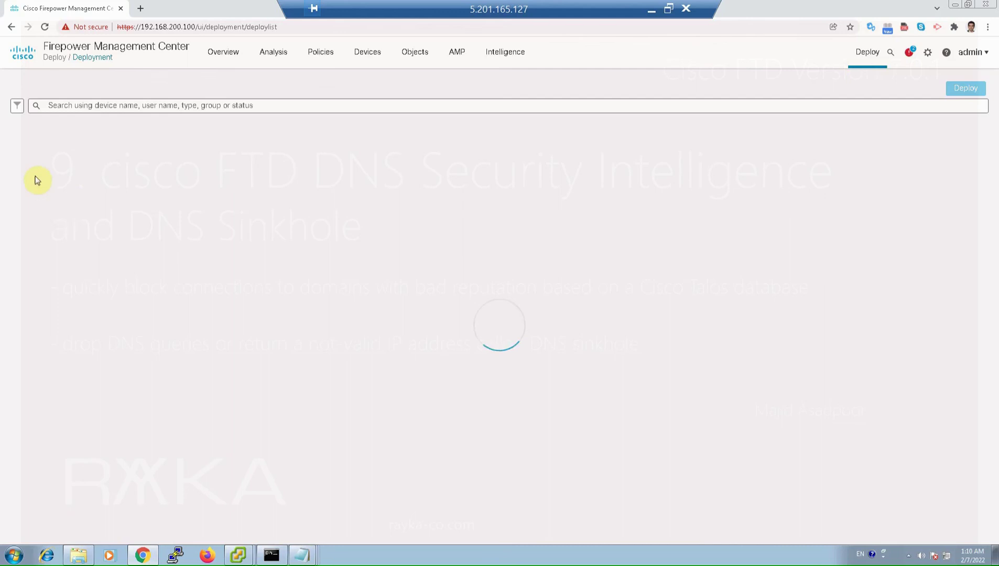
left_click(39, 142)
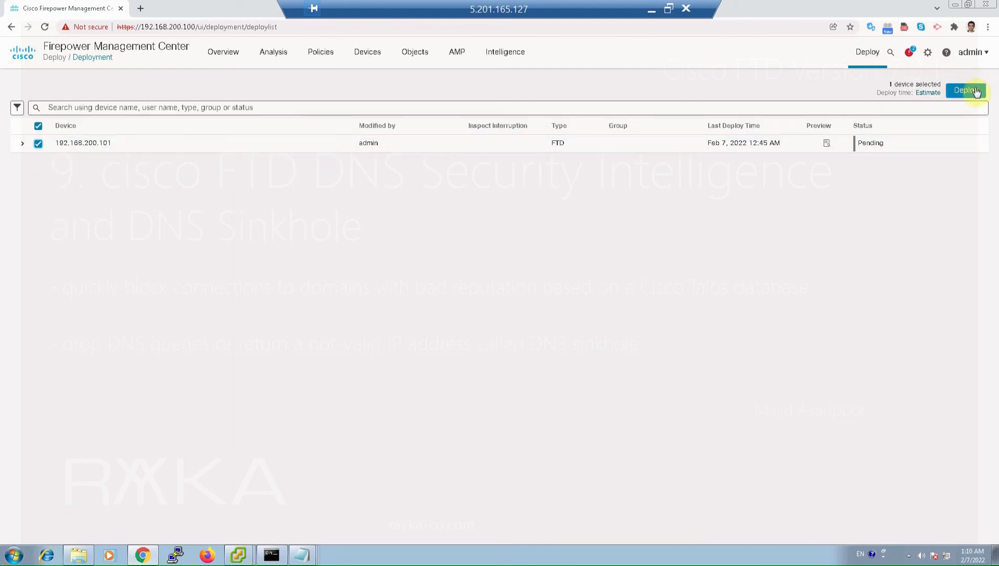
left_click(976, 92)
left_click(625, 361)
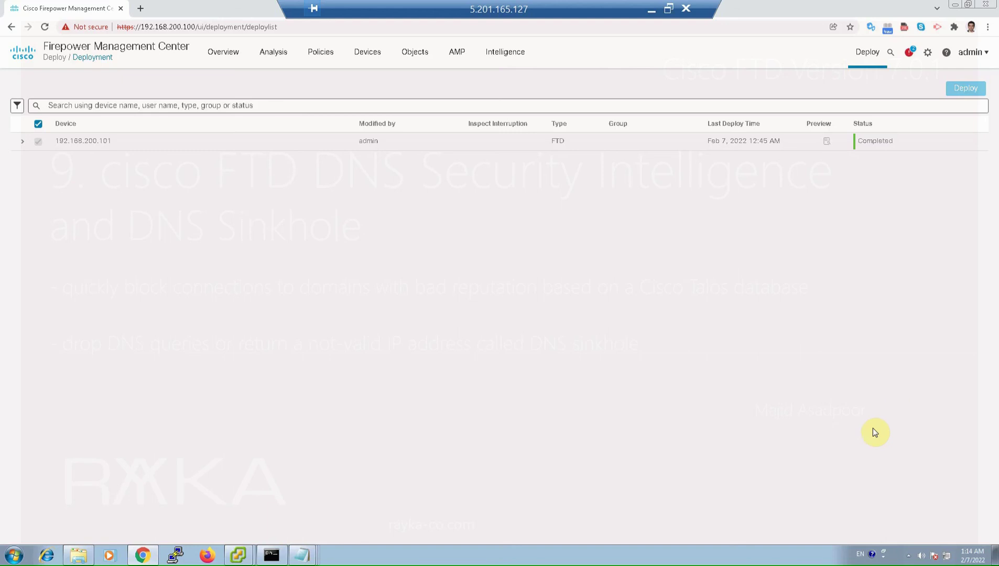
- Switch to the Windows7-Test virtual machine and resolve cisco.com in nslookup using DNS server 4.2.2.4
mouse_move(238, 554)
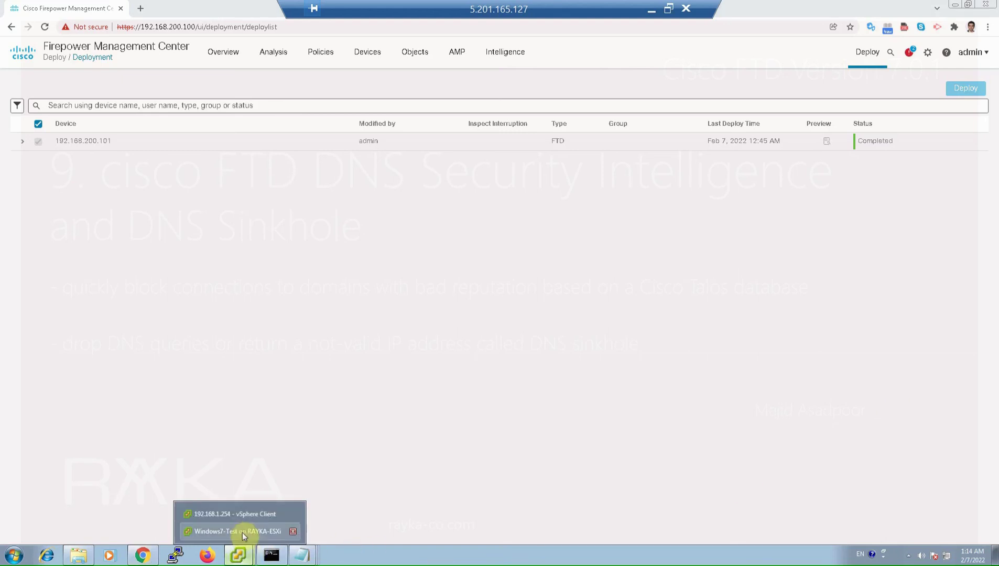
left_click(241, 530)
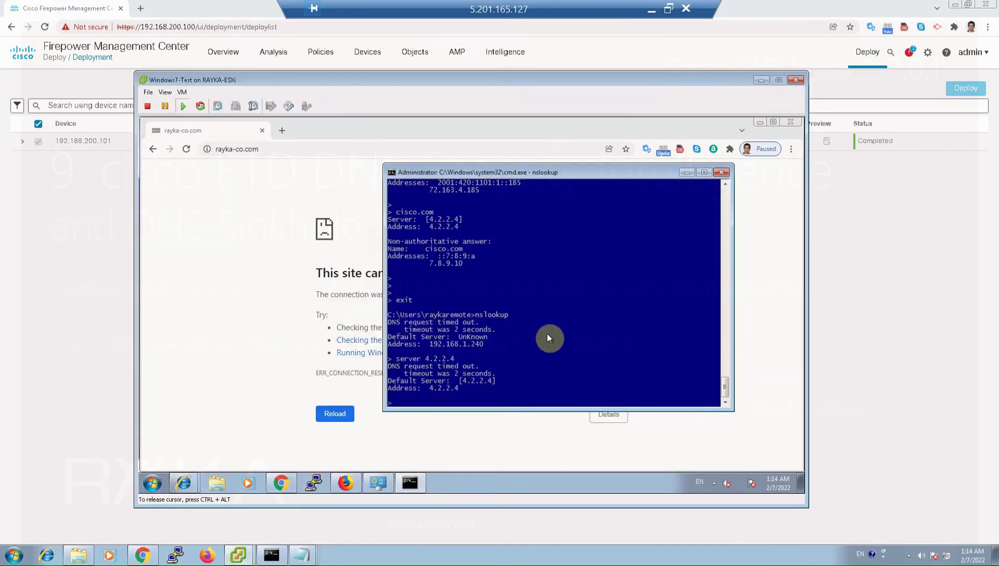
type("exit")
key("Up")
key("Up")
key("Up")
key("Return")
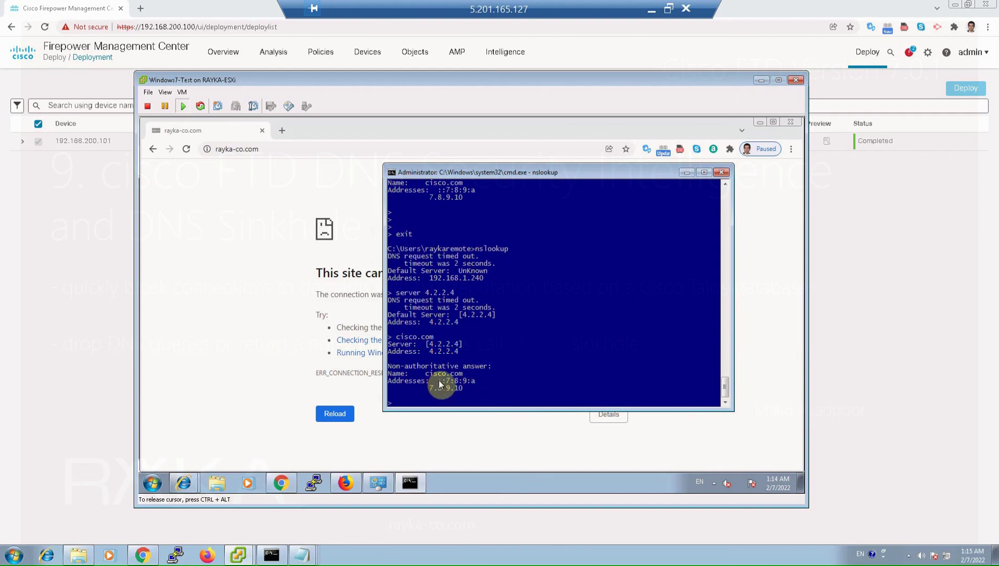
- Highlight the resolved IPv4 address in the nslookup output, switch to Firepower Management Center and review the connection events for the cisco.com lookup
left_click_drag(426, 391, 464, 391)
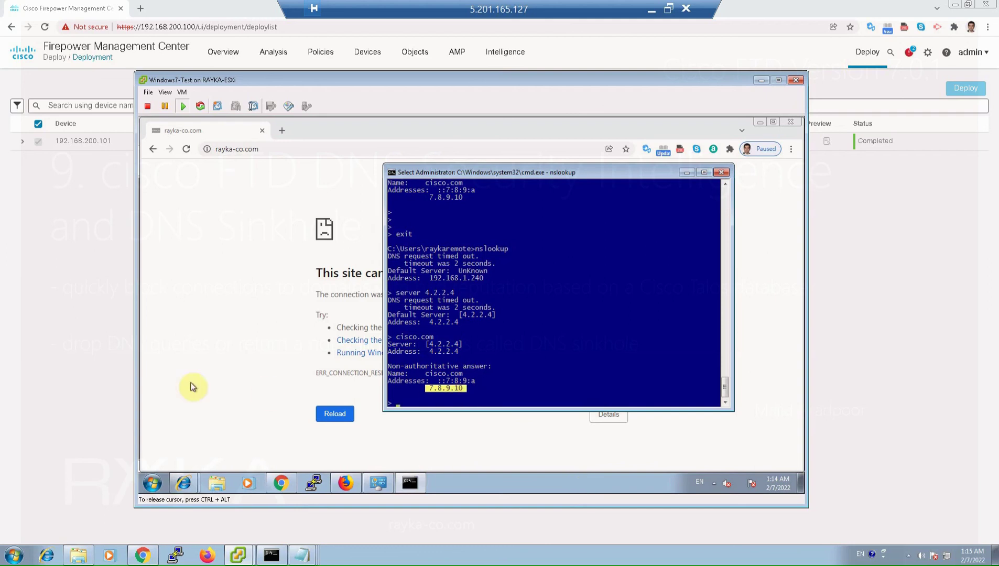
left_click(89, 410)
left_click(277, 61)
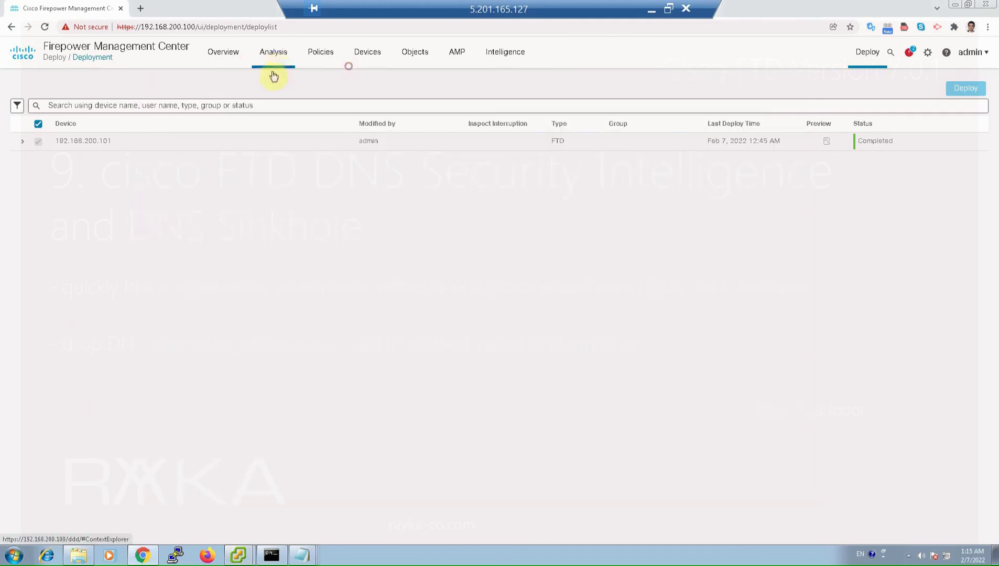
left_click(346, 177)
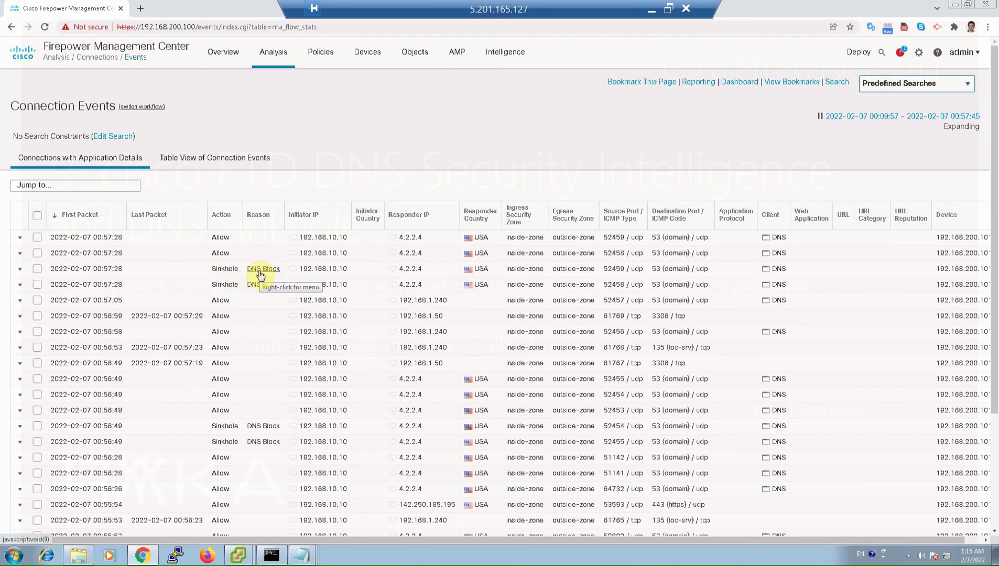
- Switch back to the Windows7-Test virtual machine, exit nslookup and ping the sinkhole address 7.8.9.10
mouse_move(239, 555)
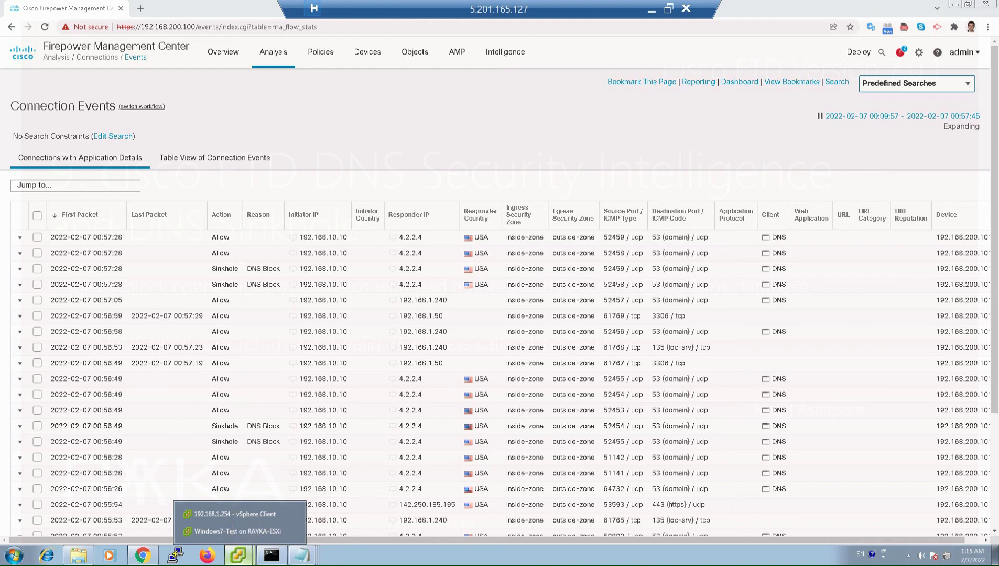
left_click(243, 530)
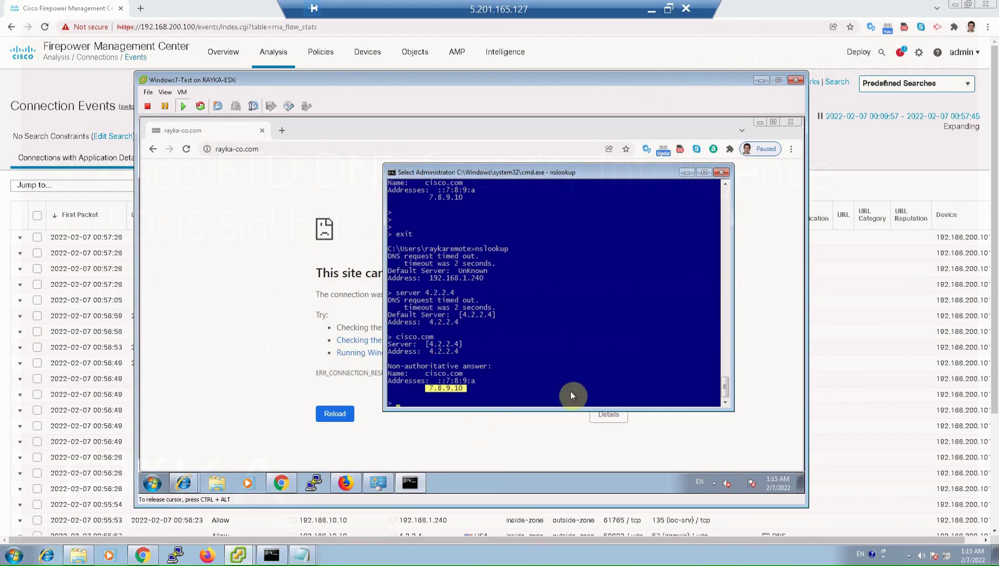
key("Escape")
type("exit")
key("Return")
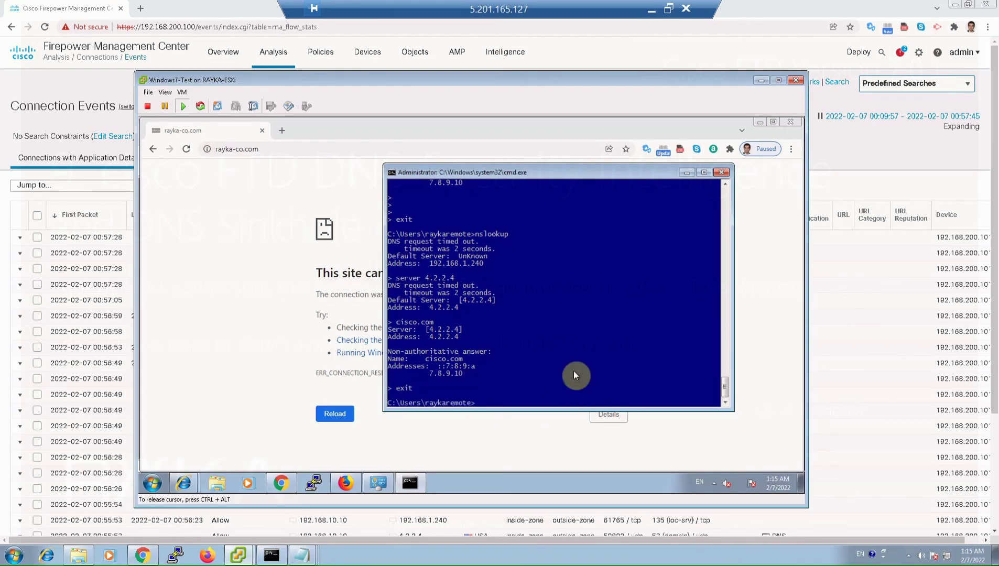
type("ping 7.8.9.10")
key("Return")
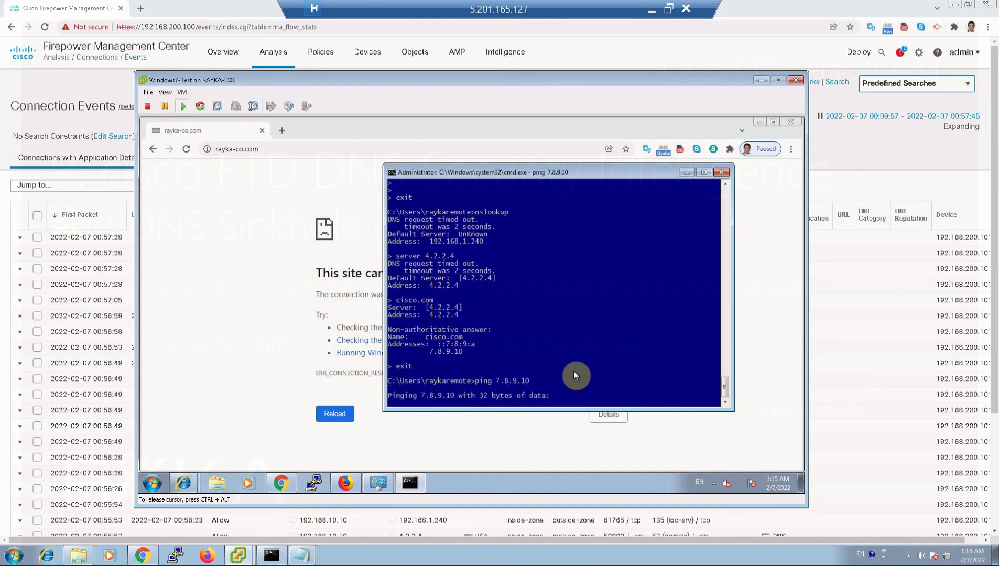
- Return to Firepower Management Center and reload the connection events to examine the ping traffic to 7.8.9.10
left_click(255, 13)
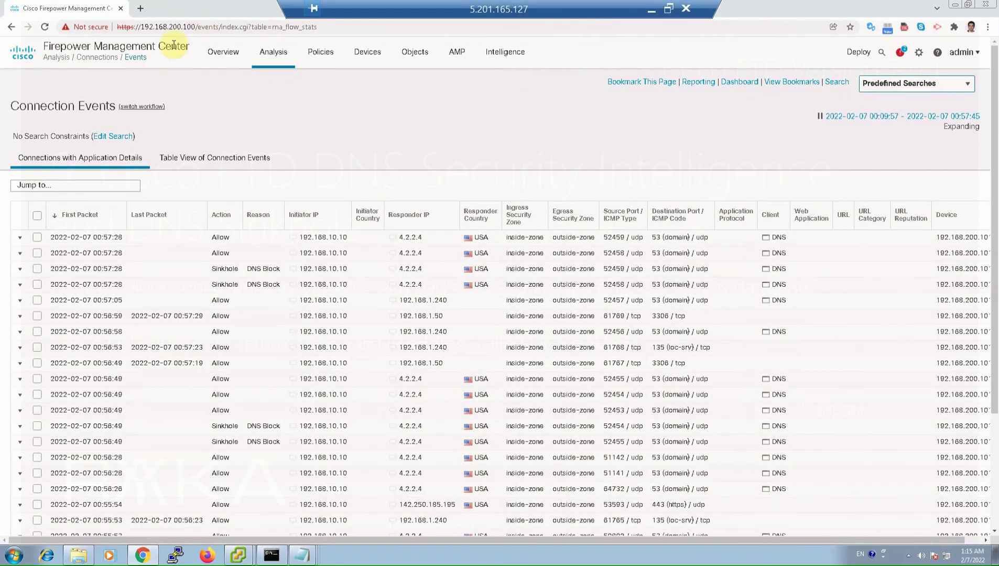
left_click(273, 55)
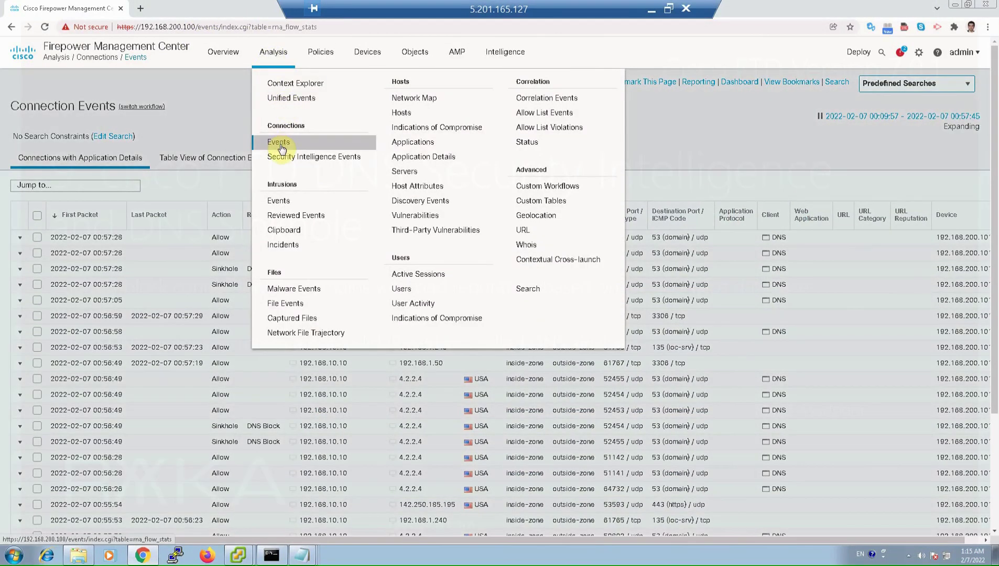
left_click(281, 148)
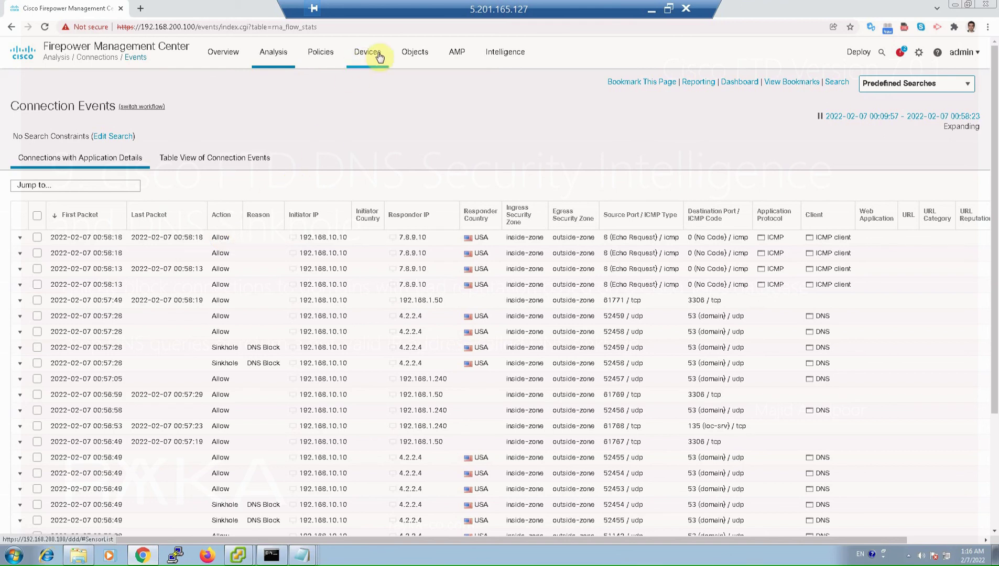
- Open the sinkhole_ip_address sinkhole object for editing in Object Management
mouse_move(419, 56)
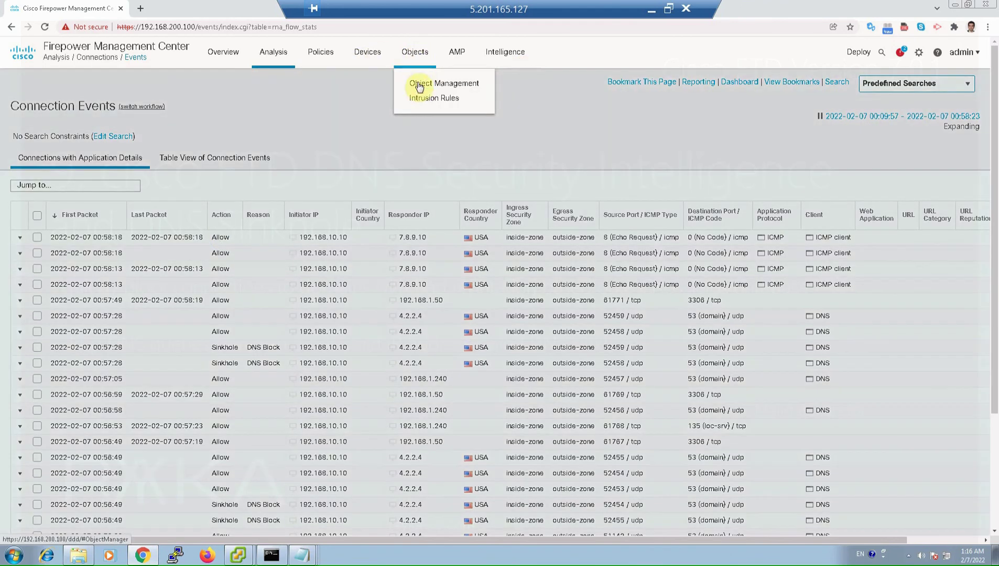
left_click(439, 83)
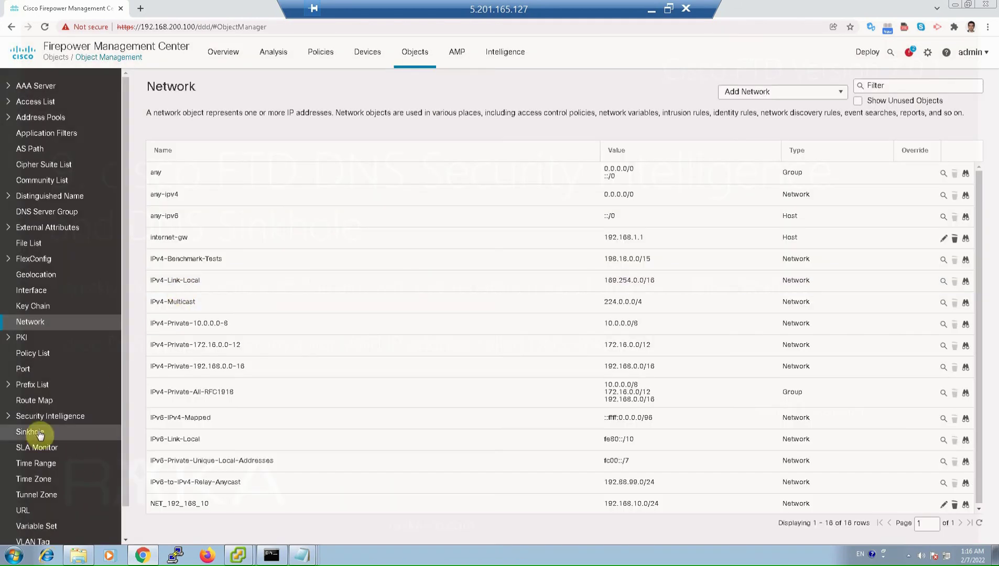
left_click(29, 432)
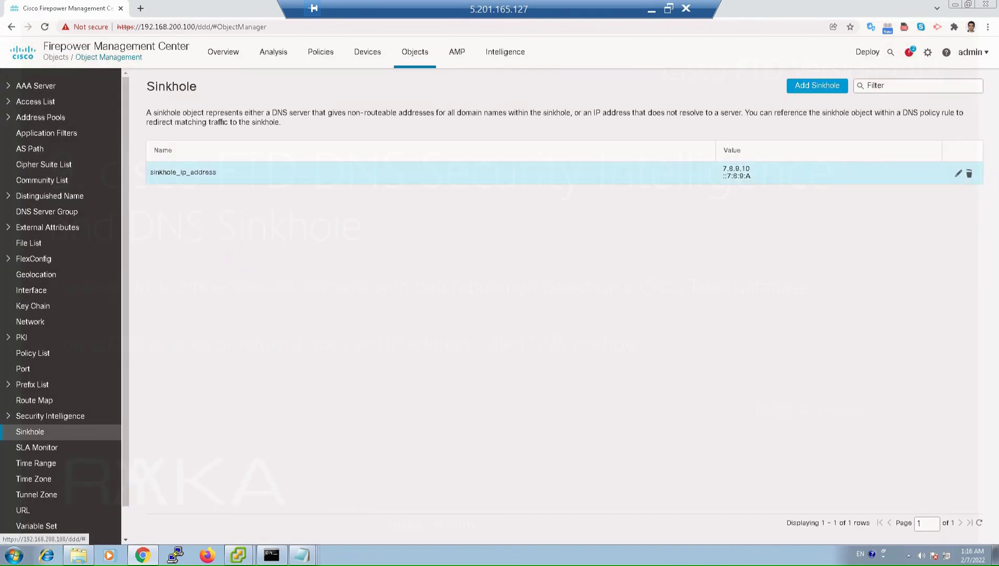
left_click(959, 174)
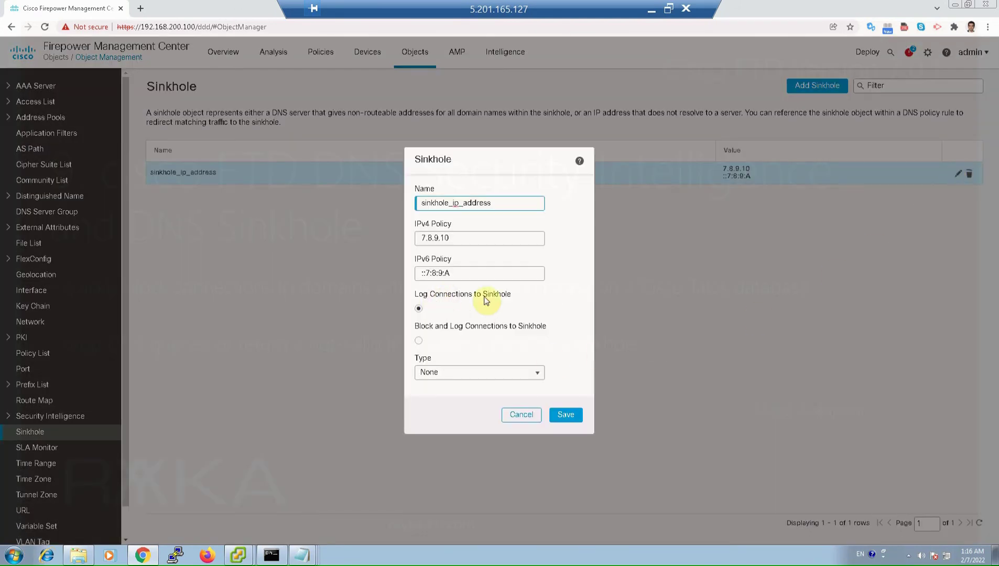